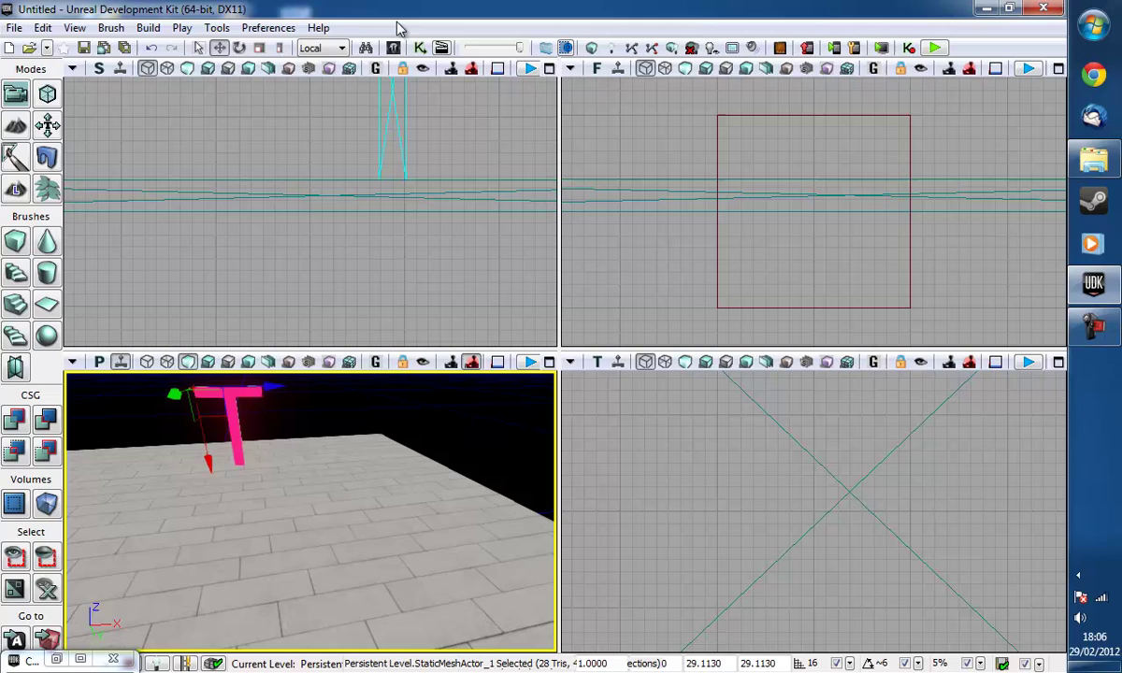
Step: Check which DirectX version the renderer is set to
left_click(14, 27)
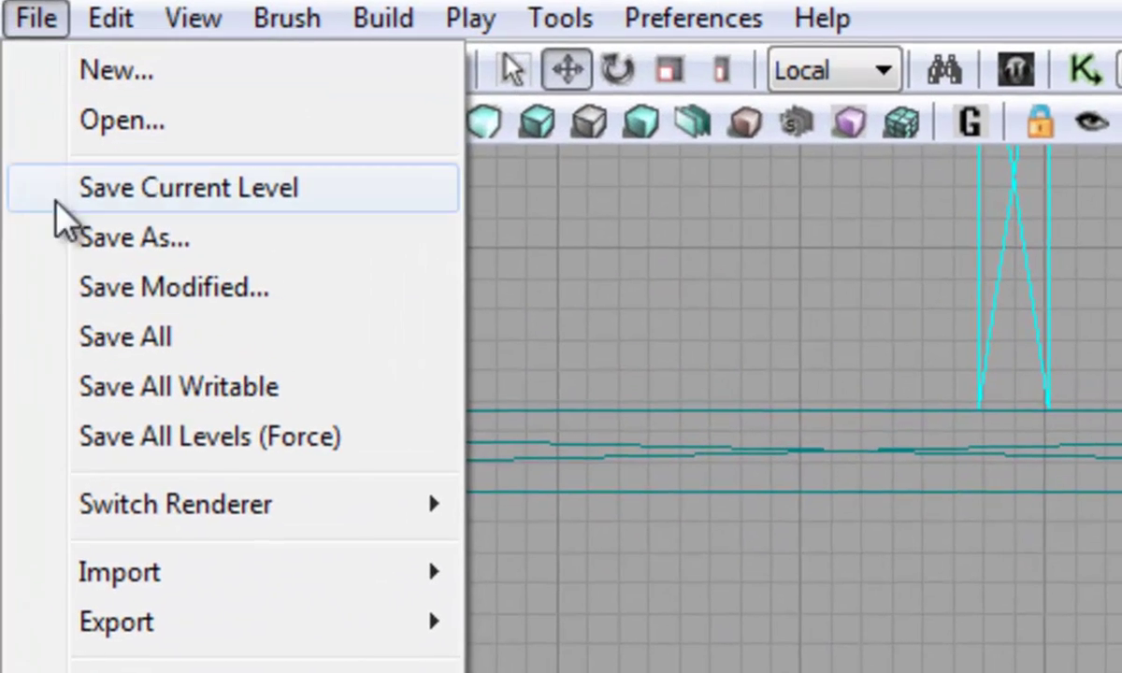
mouse_move(155, 517)
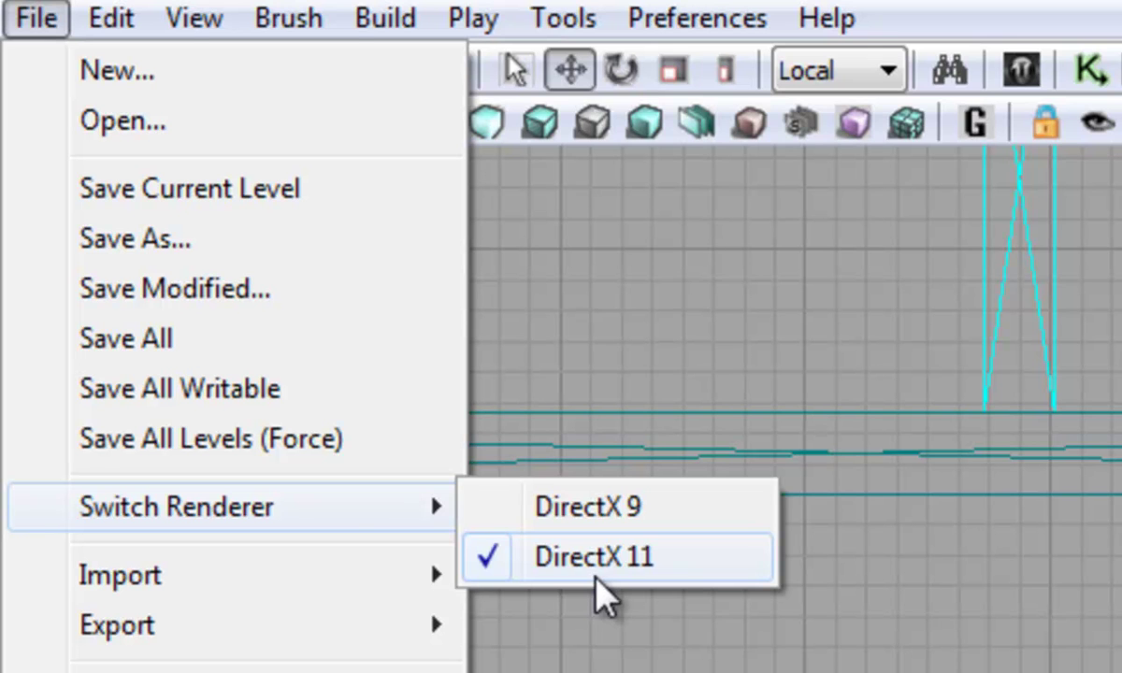
left_click(542, 4)
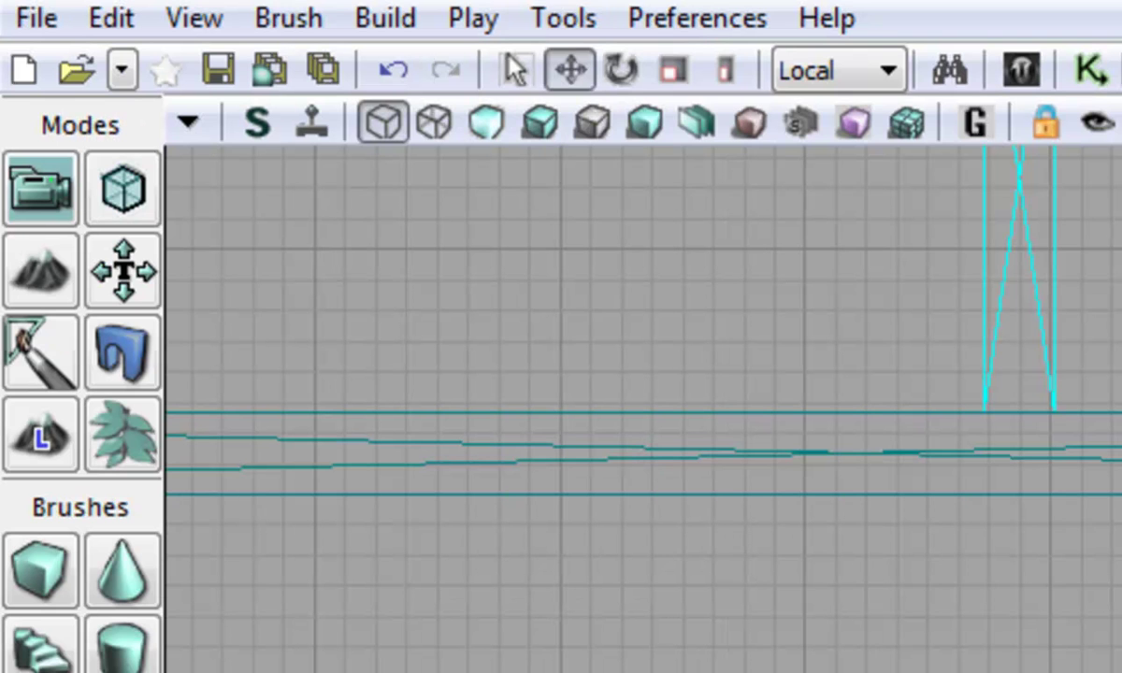
Step: Open the Content Browser
left_click(194, 18)
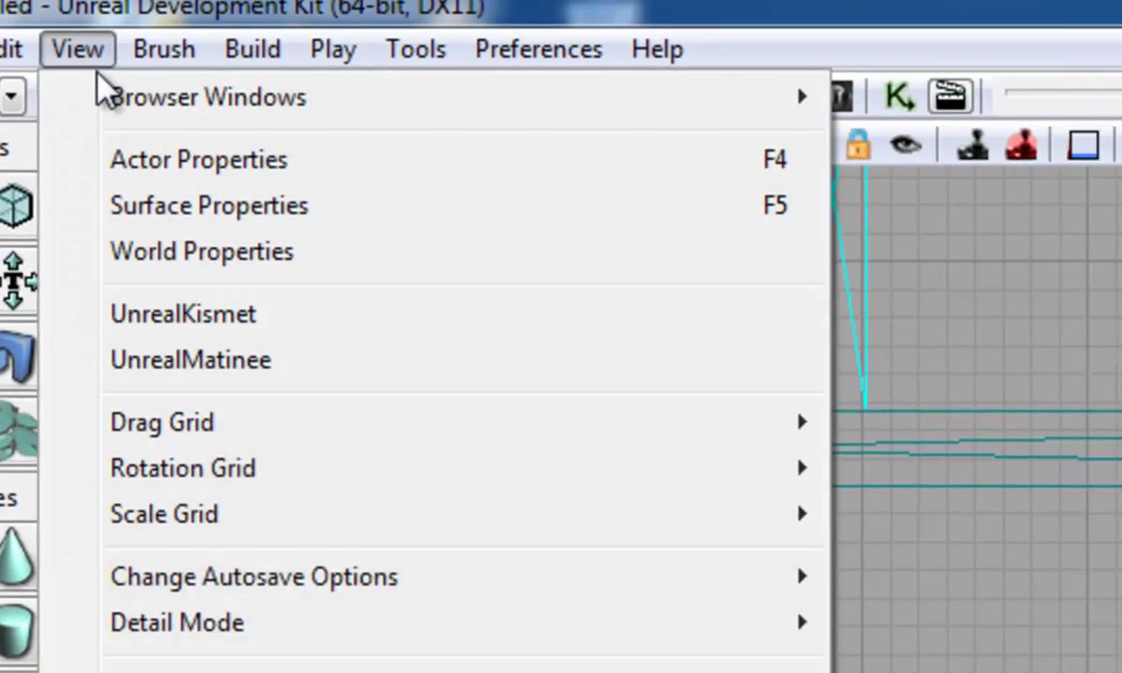
mouse_move(236, 74)
left_click(802, 108)
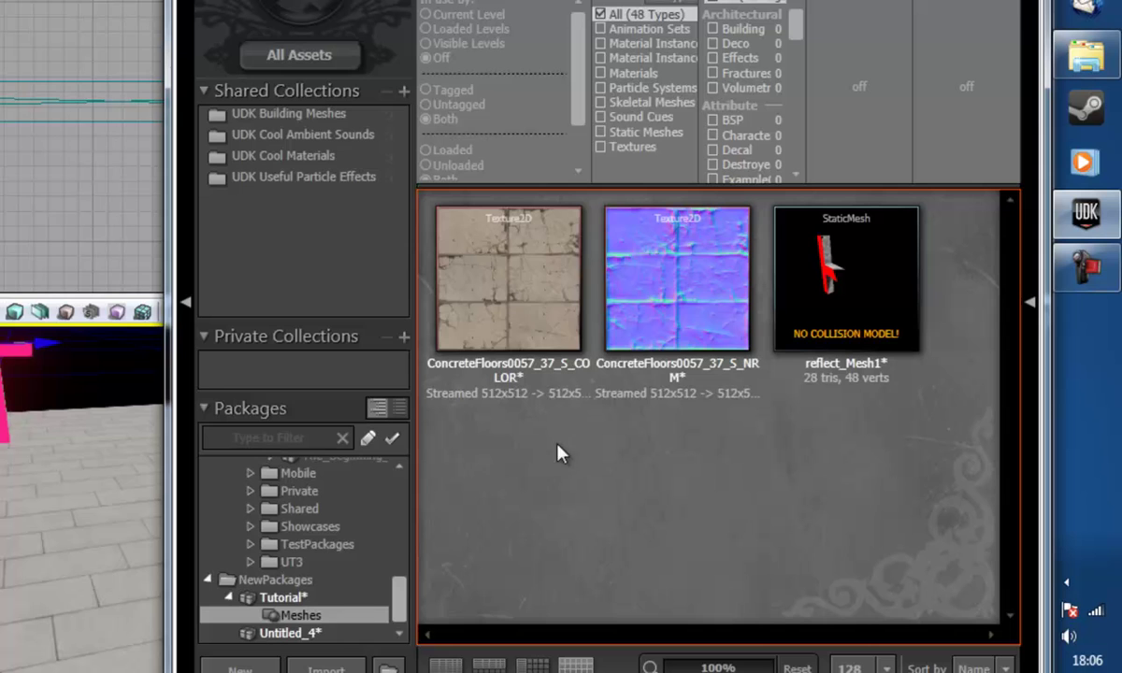
Step: Create a new material named reflect in the Meshes group of the Tutorial package
mouse_move(540, 320)
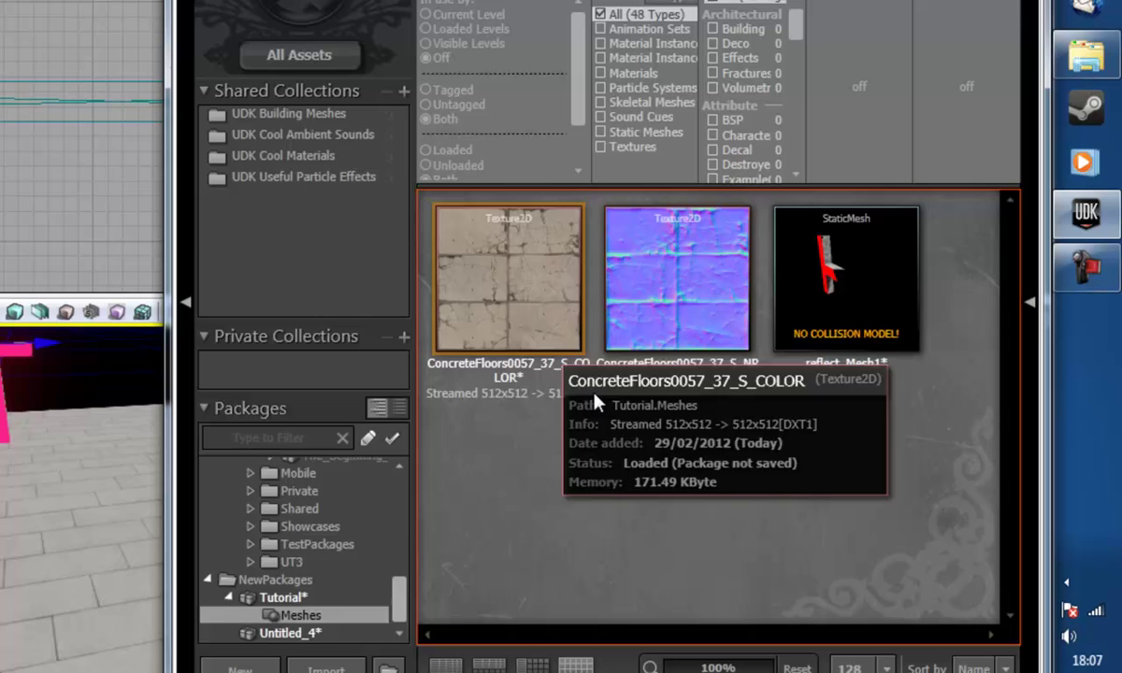
right_click(727, 450)
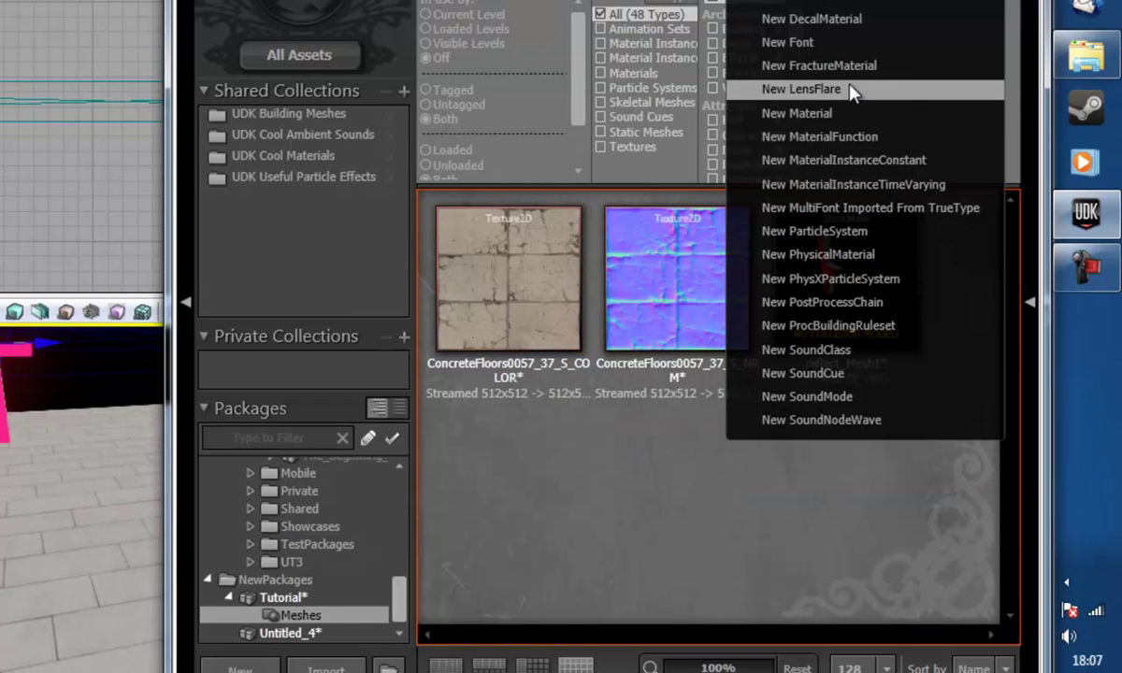
left_click(838, 113)
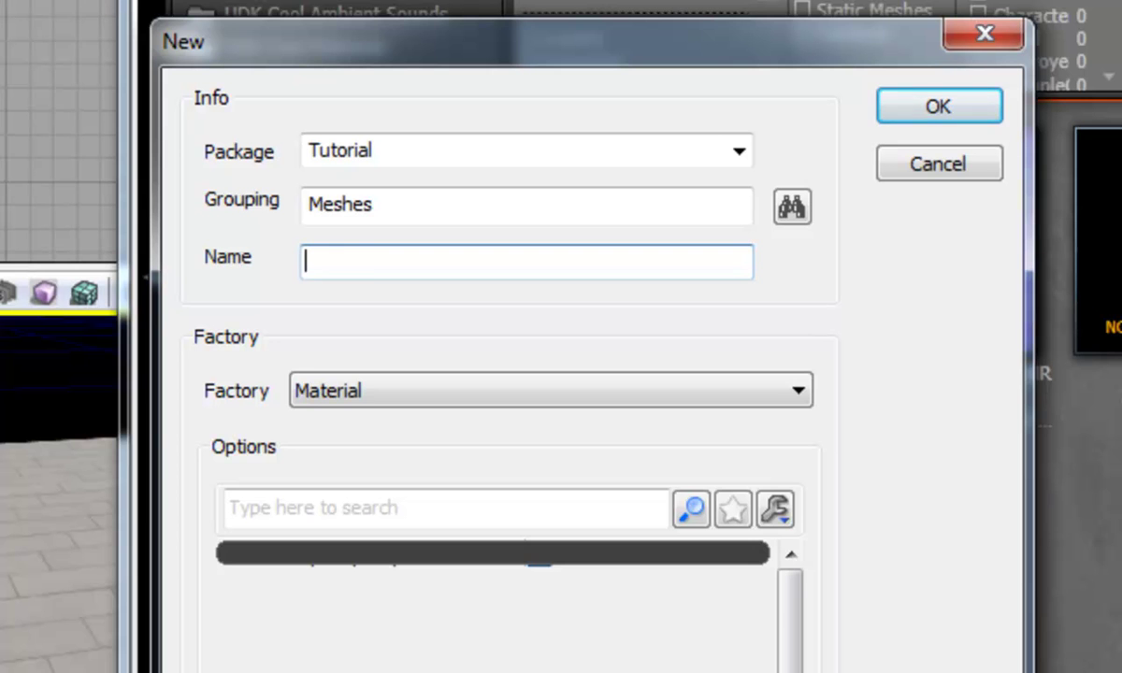
type("Reflect")
key("Return")
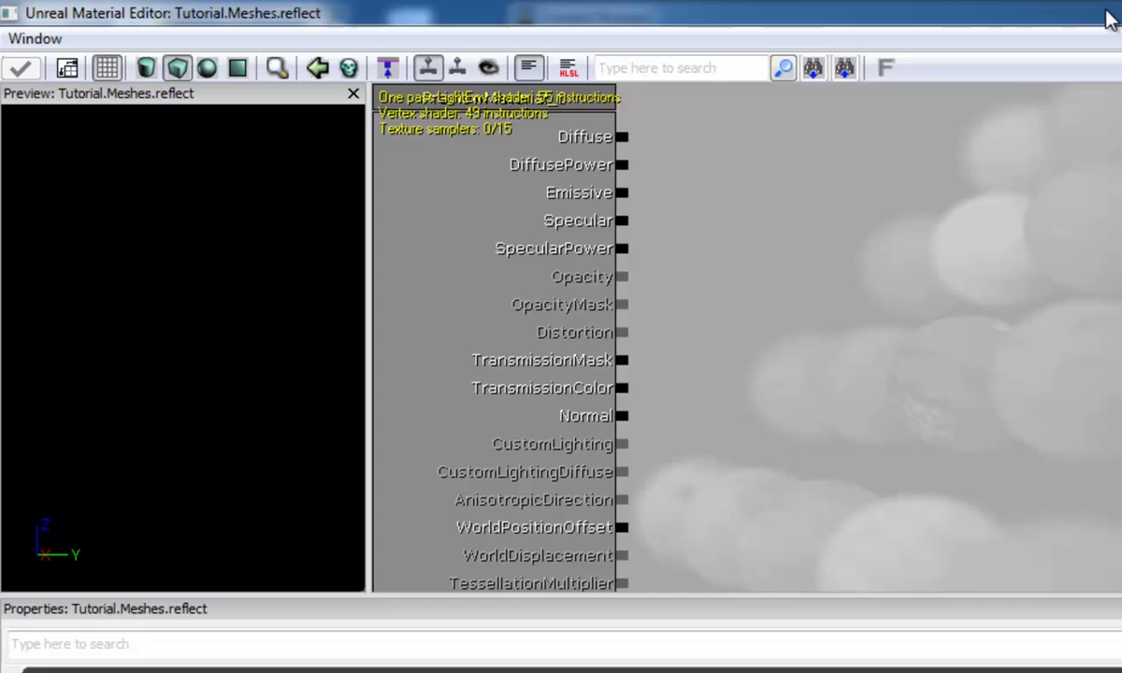
Step: Add the ConcreteFloors0057_37_S_COLOR and ConcreteFloors0057_37_S_NRM textures from the Content Browser to the reflect material's graph as texture samples
double_click(1105, 10)
left_click(1105, 507)
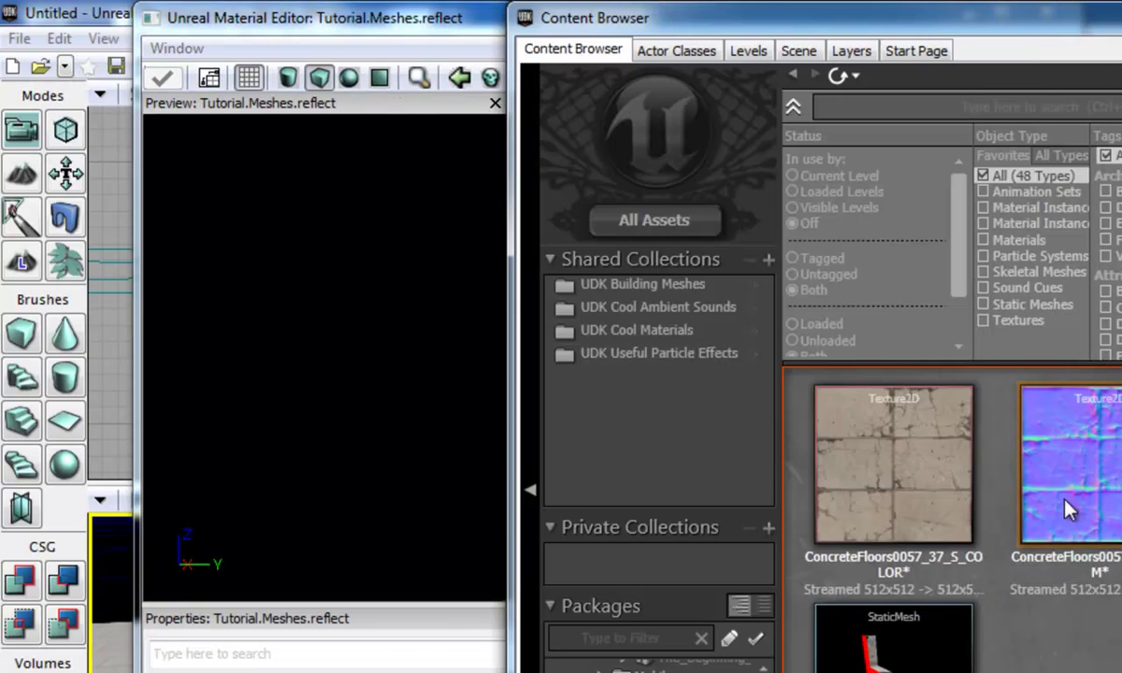
left_click_drag(405, 26, 225, 59)
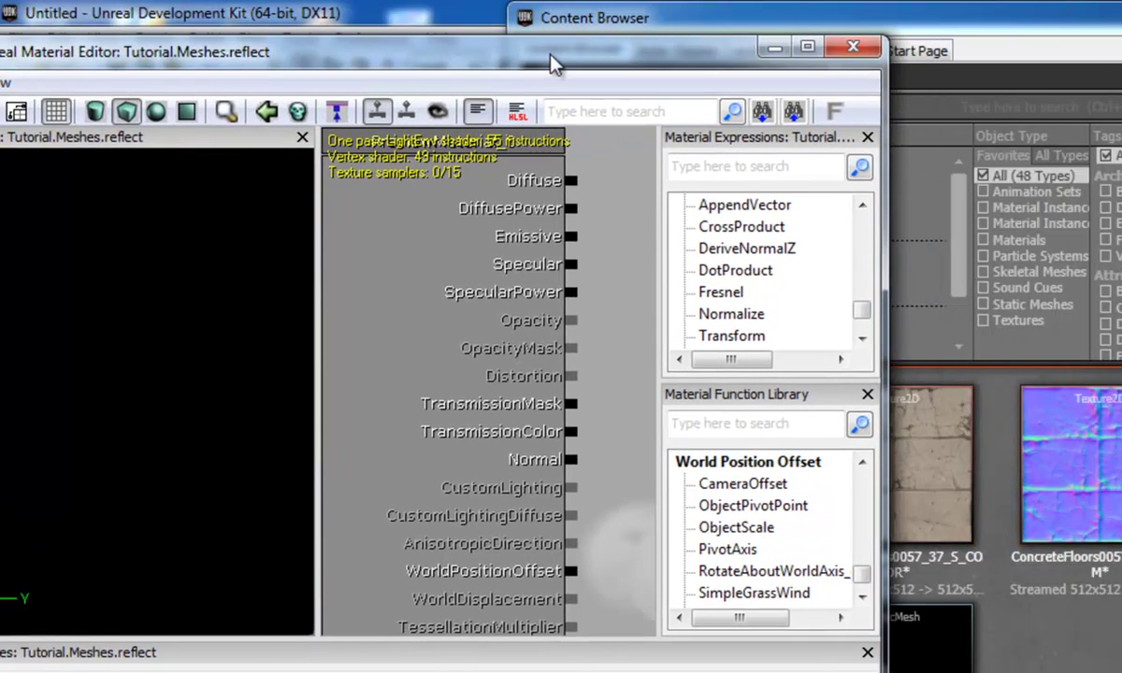
left_click_drag(552, 58, 308, 56)
left_click_drag(839, 439, 346, 257)
left_click_drag(331, 482, 332, 482)
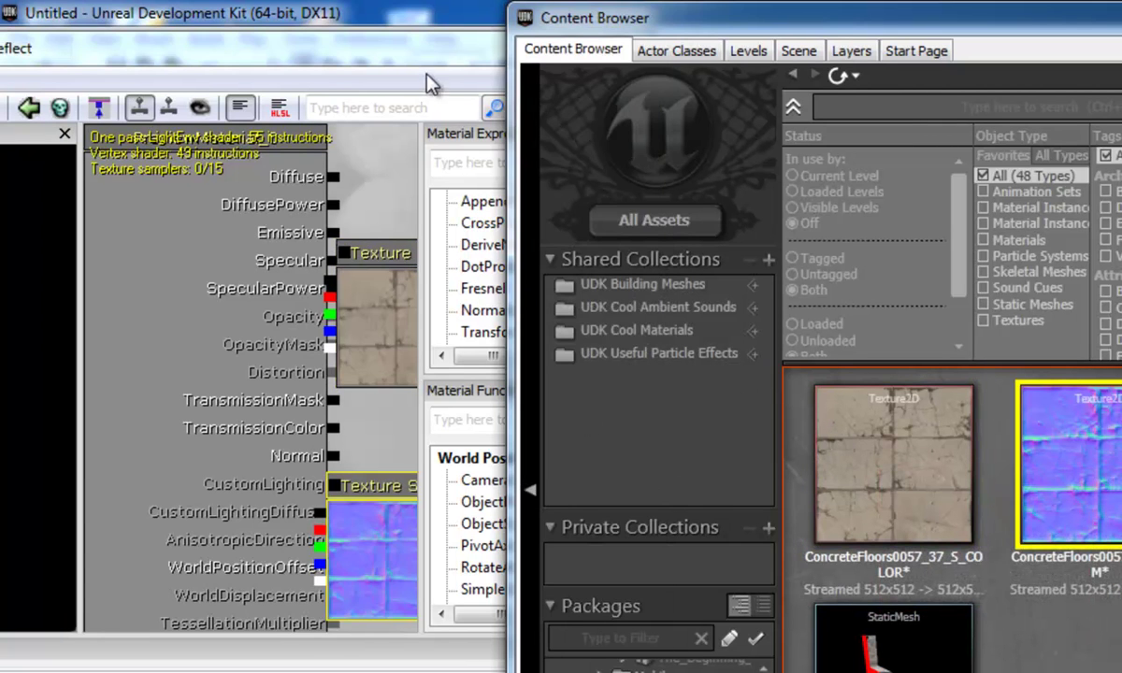
left_click_drag(430, 65, 827, 62)
double_click(827, 62)
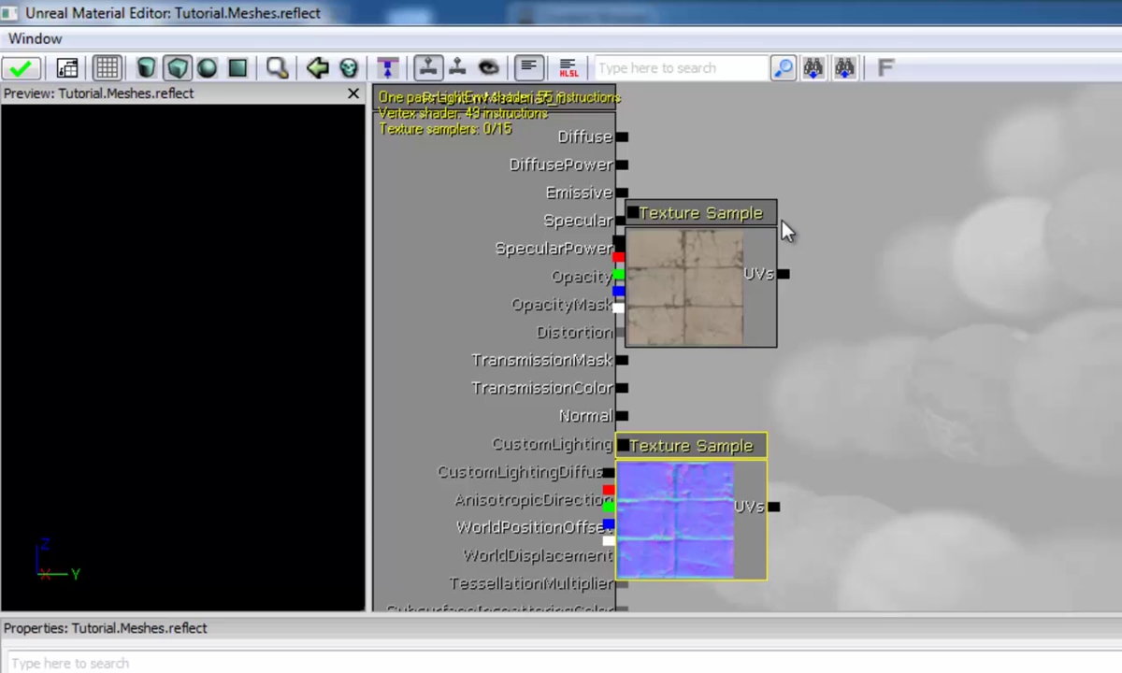
Step: Position the concrete colour texture sample beside the material node and connect it to the Diffuse input
left_click(766, 220)
left_click_drag(856, 187, 793, 286)
left_click_drag(620, 332, 559, 236)
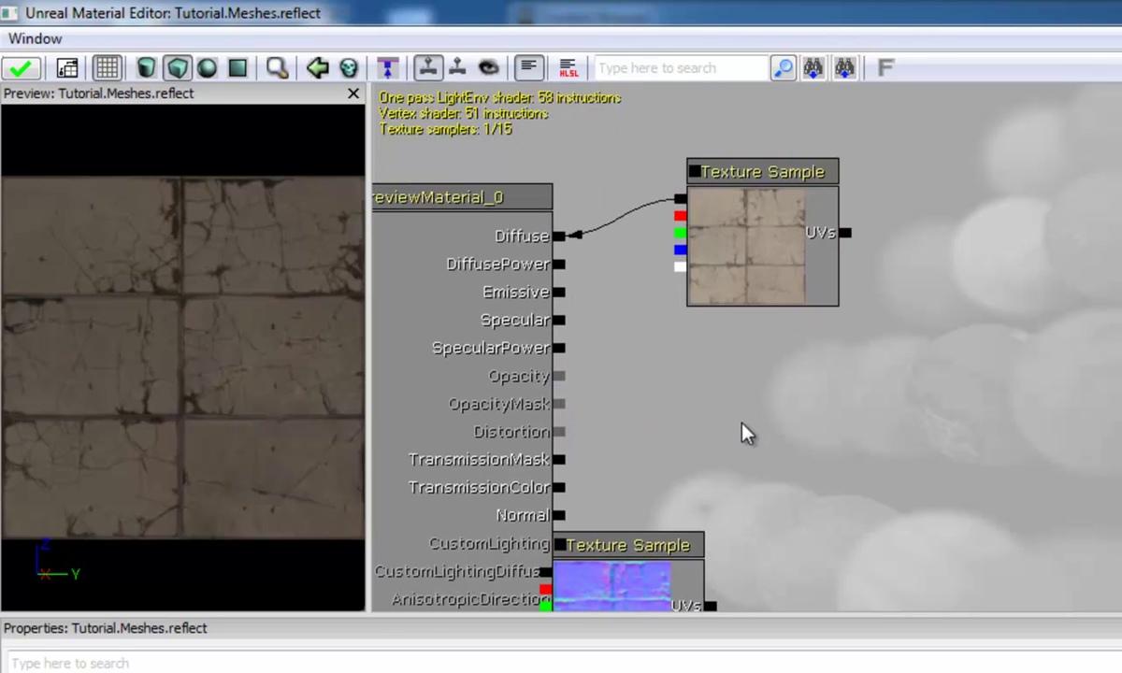
Step: Move the normal map texture sample clear of the material node and connect it to the Normal input
left_click_drag(744, 431, 748, 265)
left_click_drag(620, 464, 784, 484)
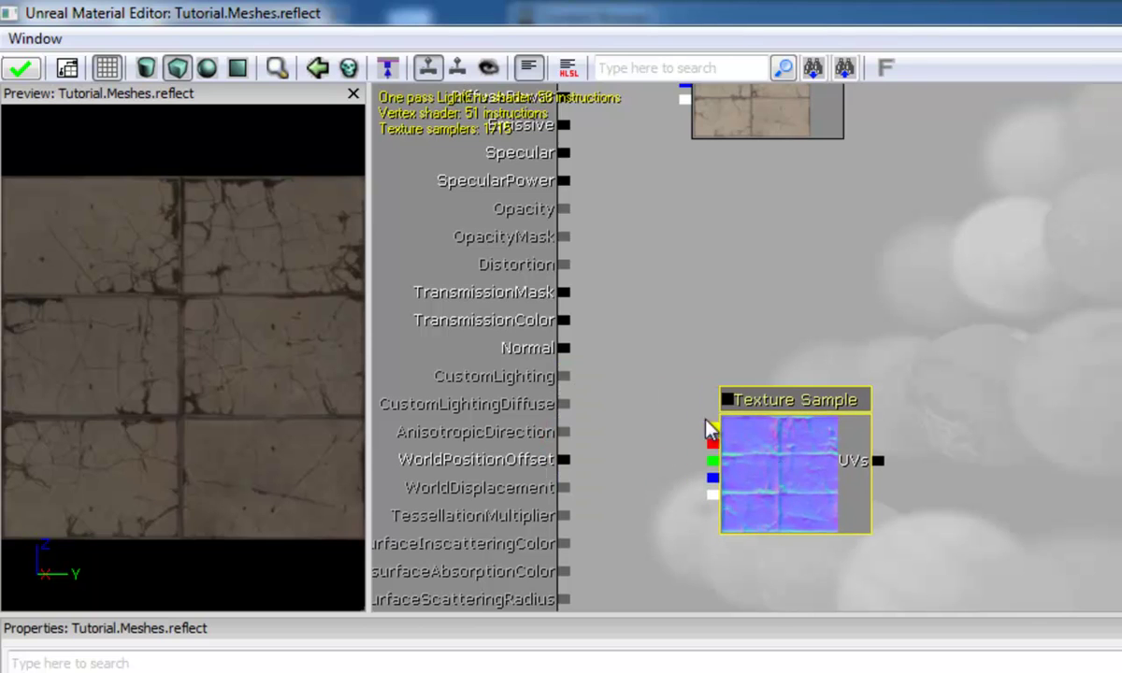
left_click_drag(711, 427, 620, 374)
left_click_drag(567, 346, 565, 348)
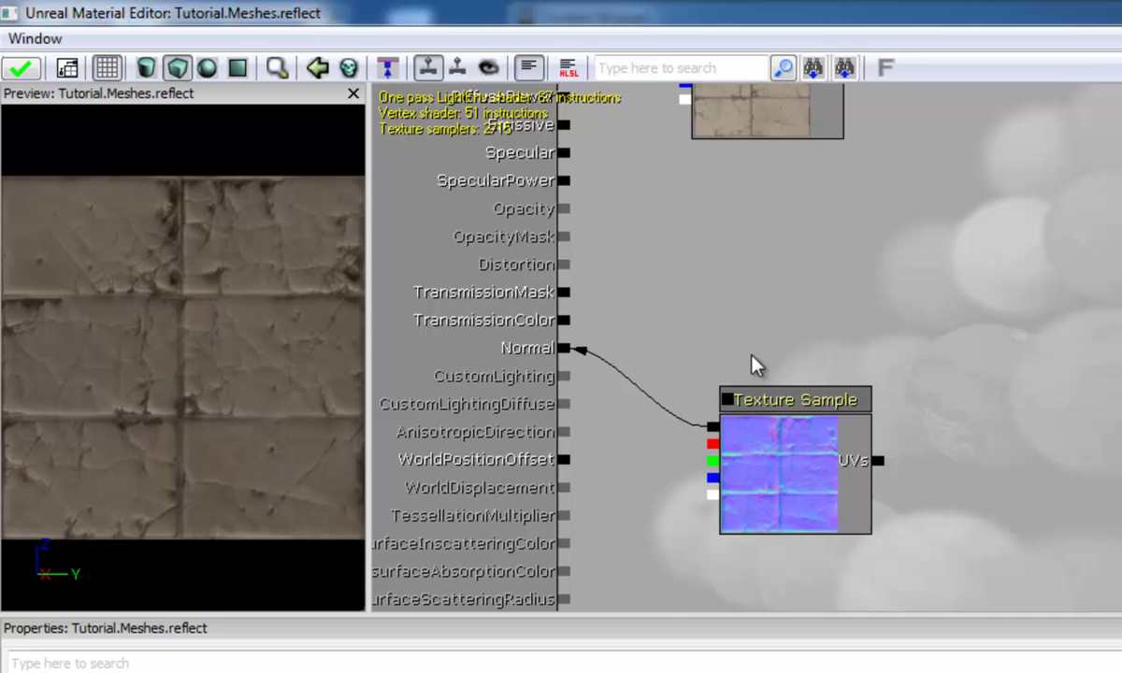
Step: Add a constant node between the texture samples, set its R value to 1 and connect it to Specular
left_click_drag(697, 308, 874, 465)
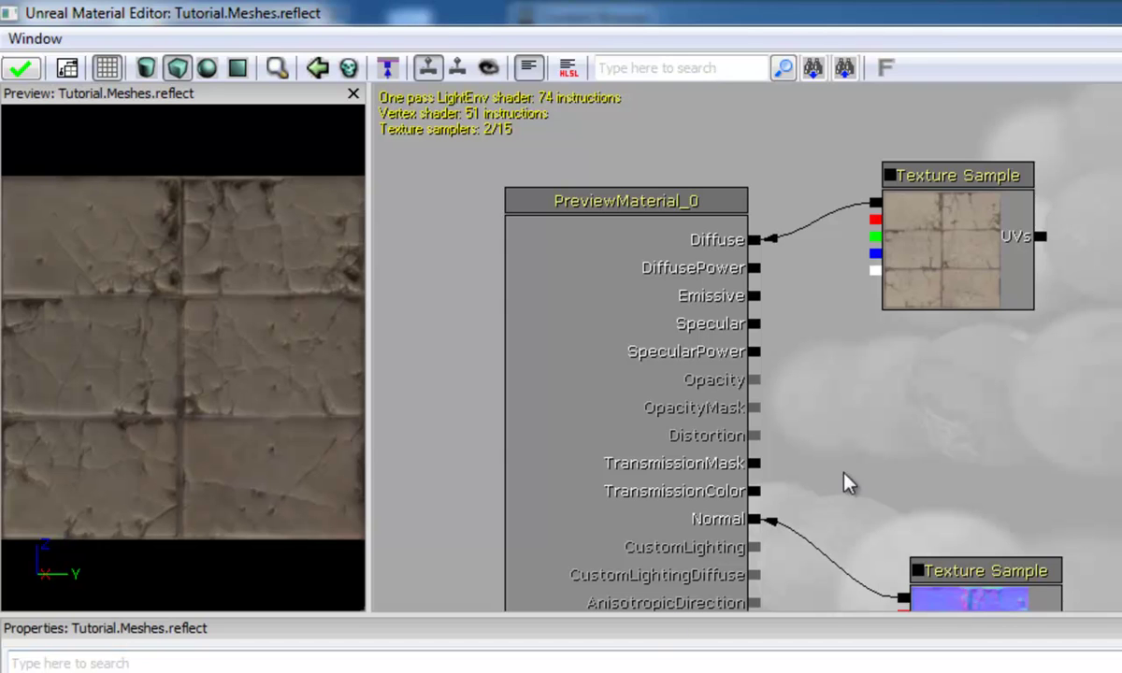
left_click_drag(846, 480, 804, 343)
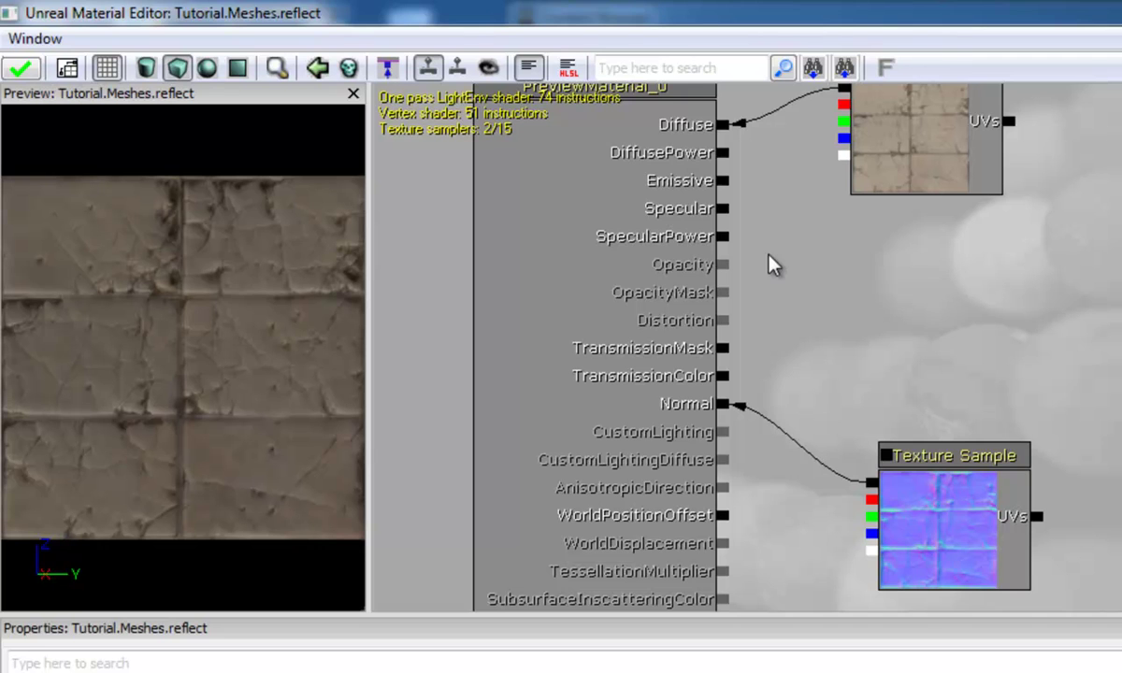
left_click(804, 240)
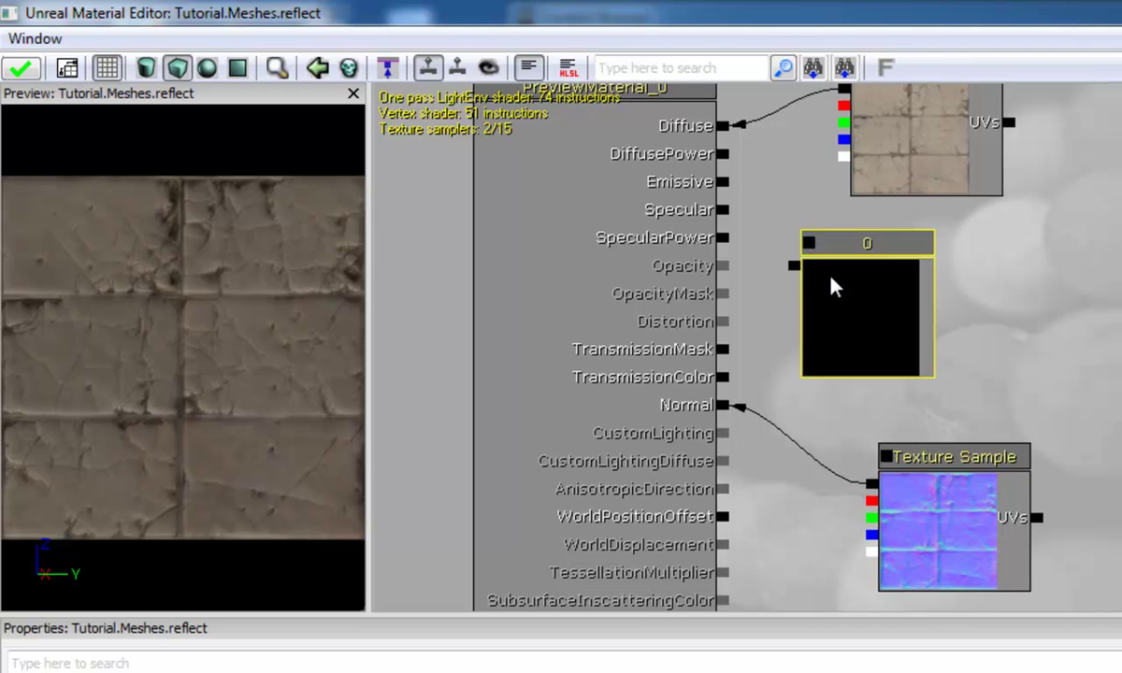
left_click_drag(834, 287, 877, 296)
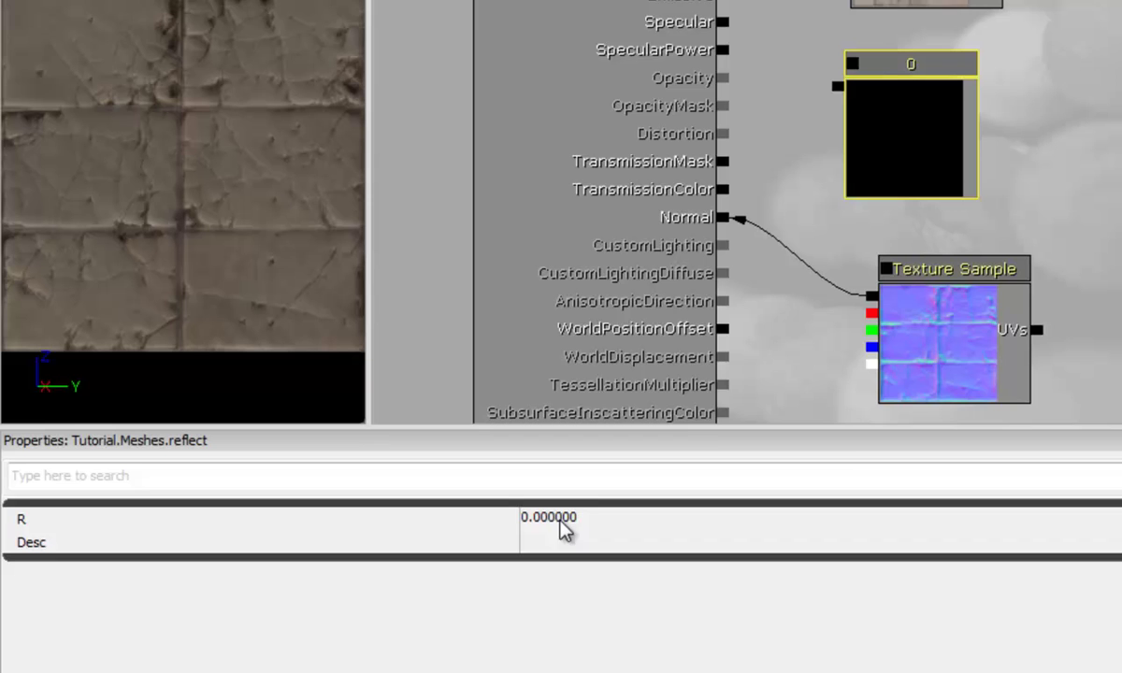
left_click(561, 523)
type("1")
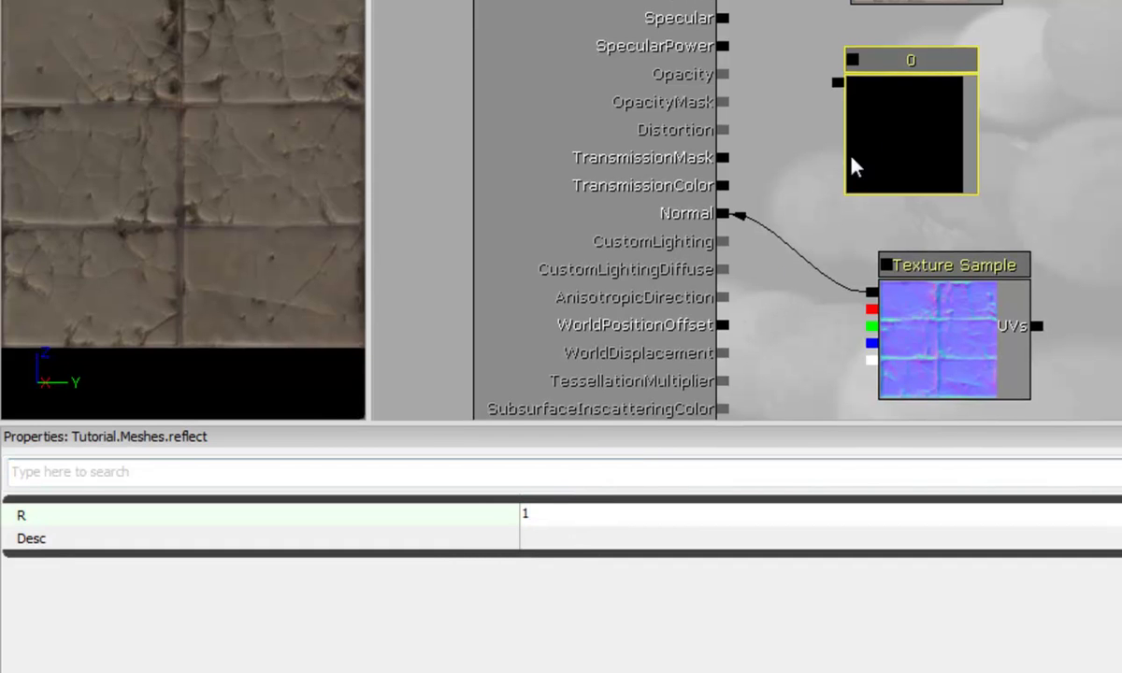
key("Return")
left_click(836, 83)
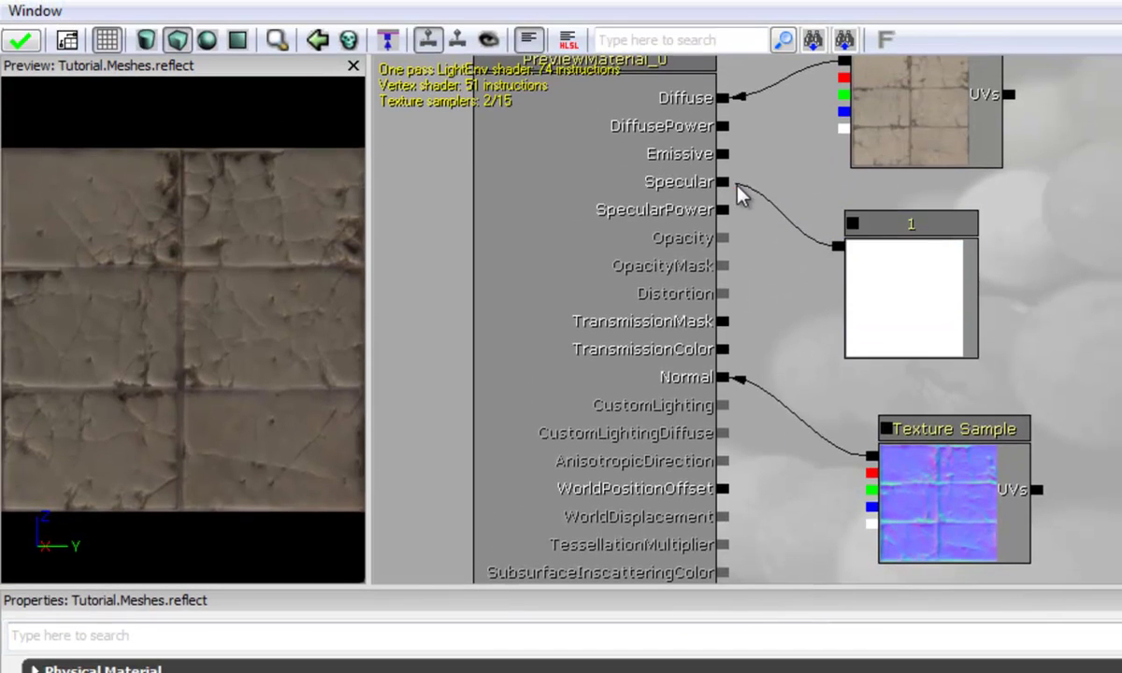
Step: Check the specular highlight on the preview cube, then apply the material changes and return to the Content Browser
left_click_drag(327, 317, 243, 393)
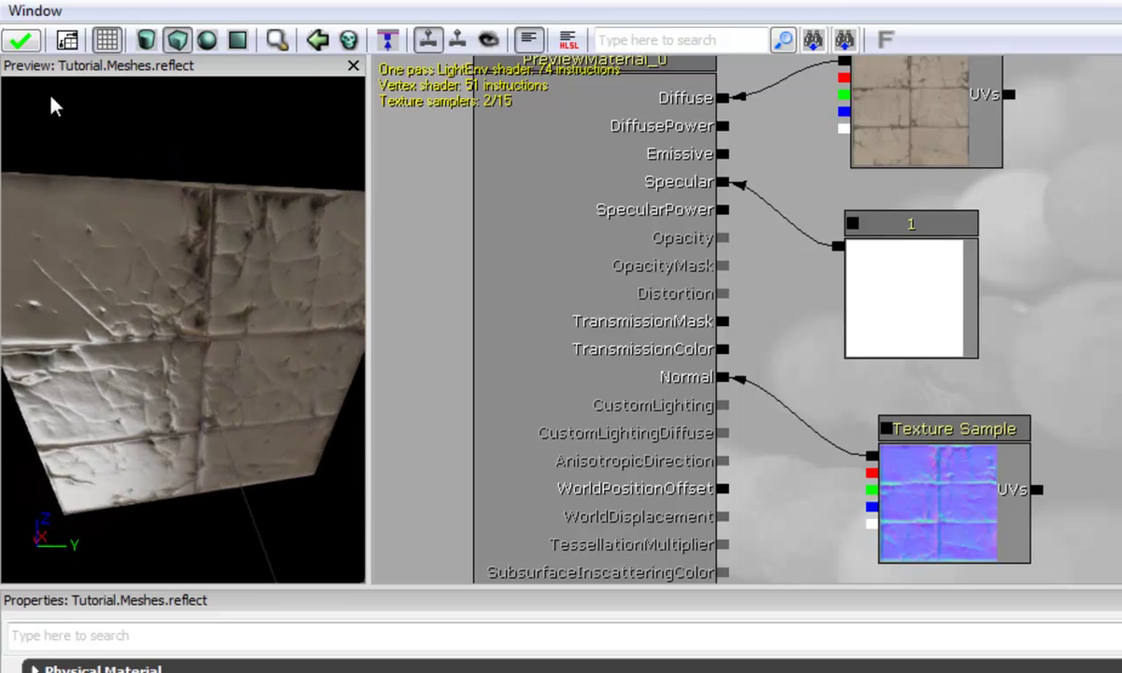
left_click(23, 43)
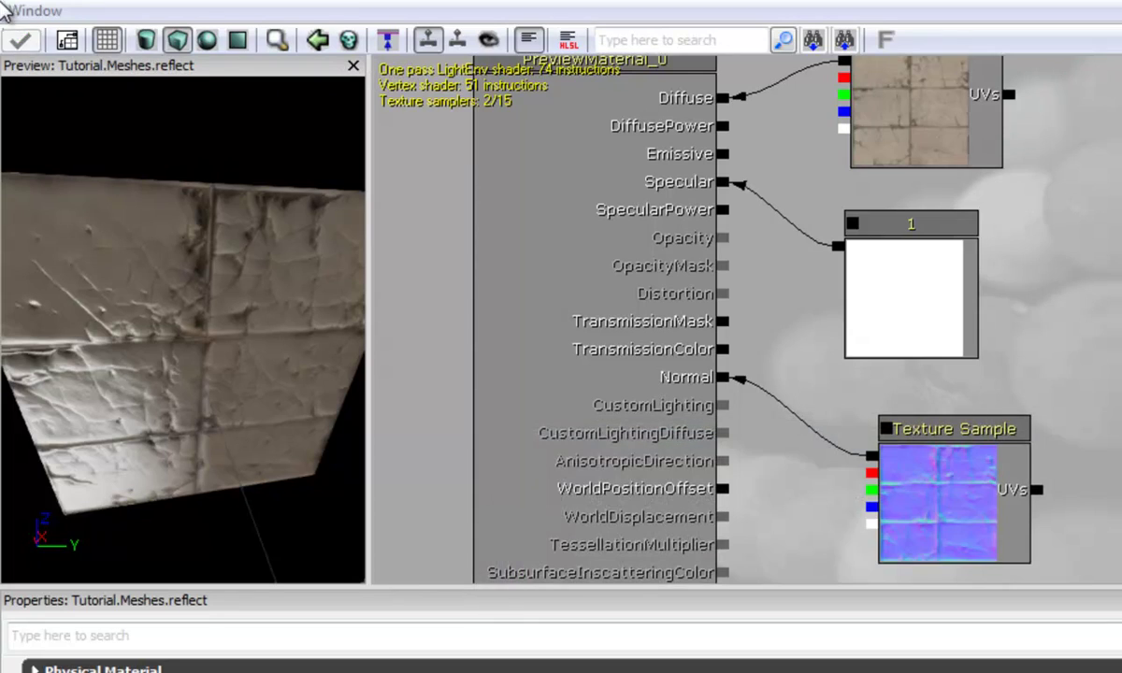
left_click(8, 9)
left_click(45, 158)
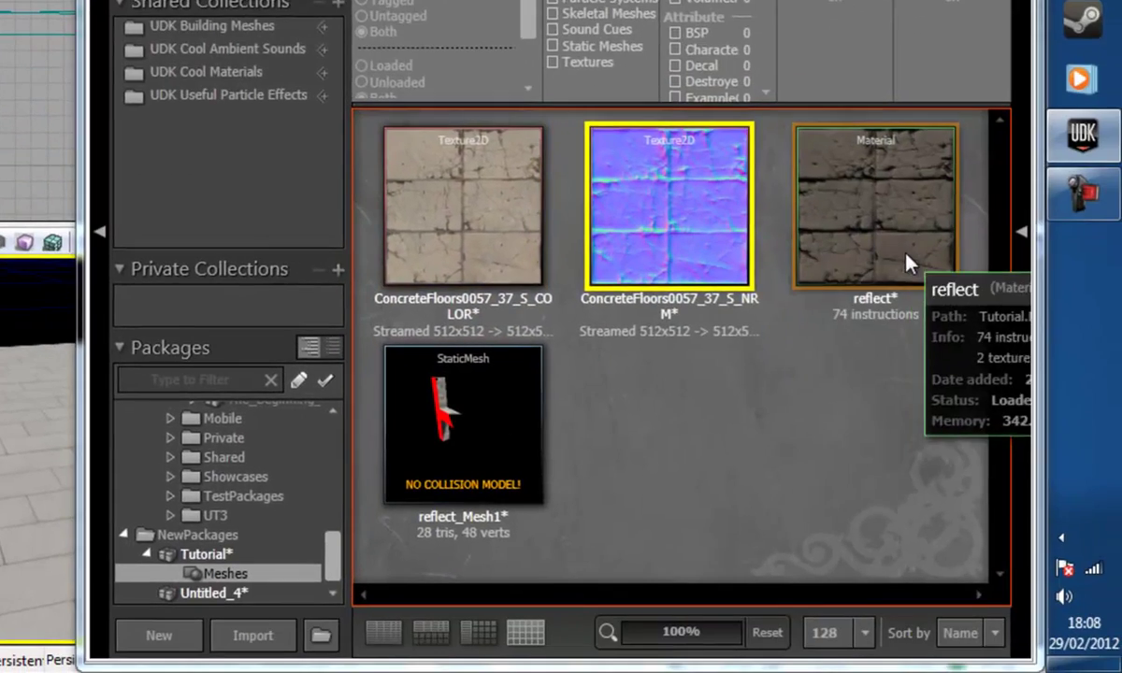
Step: Apply the reflect material to the level's floor surface
left_click_drag(924, 278, 1, 544)
left_click_drag(353, 502, 344, 498)
right_click_drag(382, 465, 348, 361)
left_click_drag(449, 328, 427, 334)
right_click_drag(381, 425, 391, 499)
left_click_drag(390, 498, 372, 385)
right_click_drag(372, 385, 371, 428)
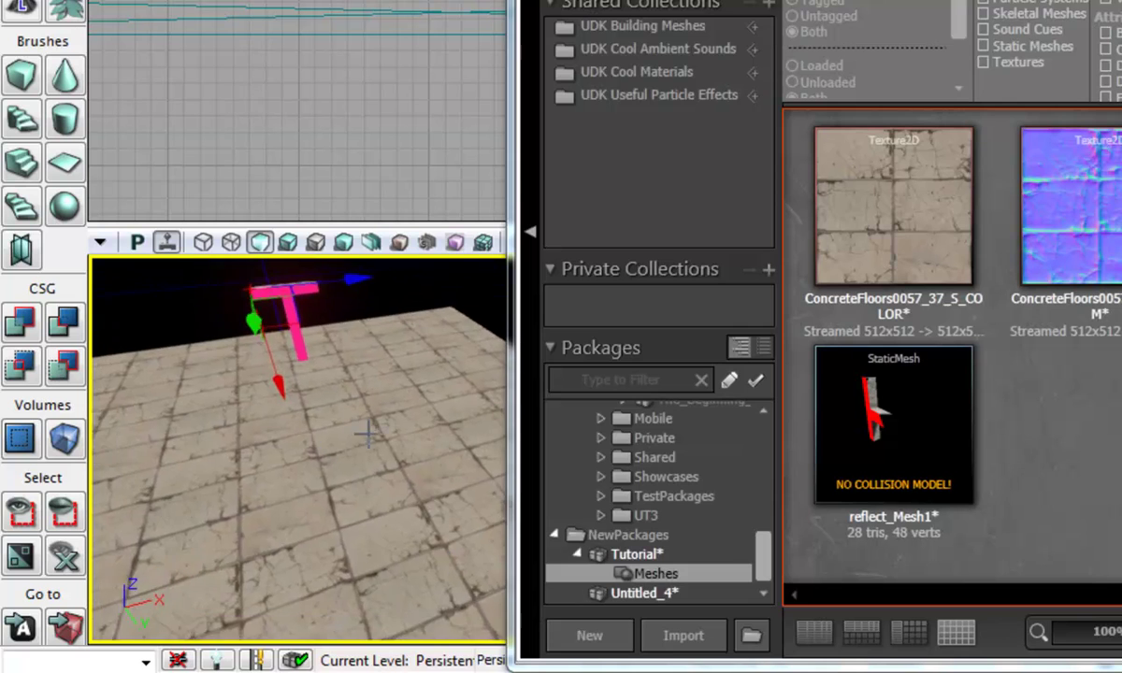
Step: Add a point light on the floor and raise it above the T-shaped mesh
right_click(325, 505)
mouse_move(388, 461)
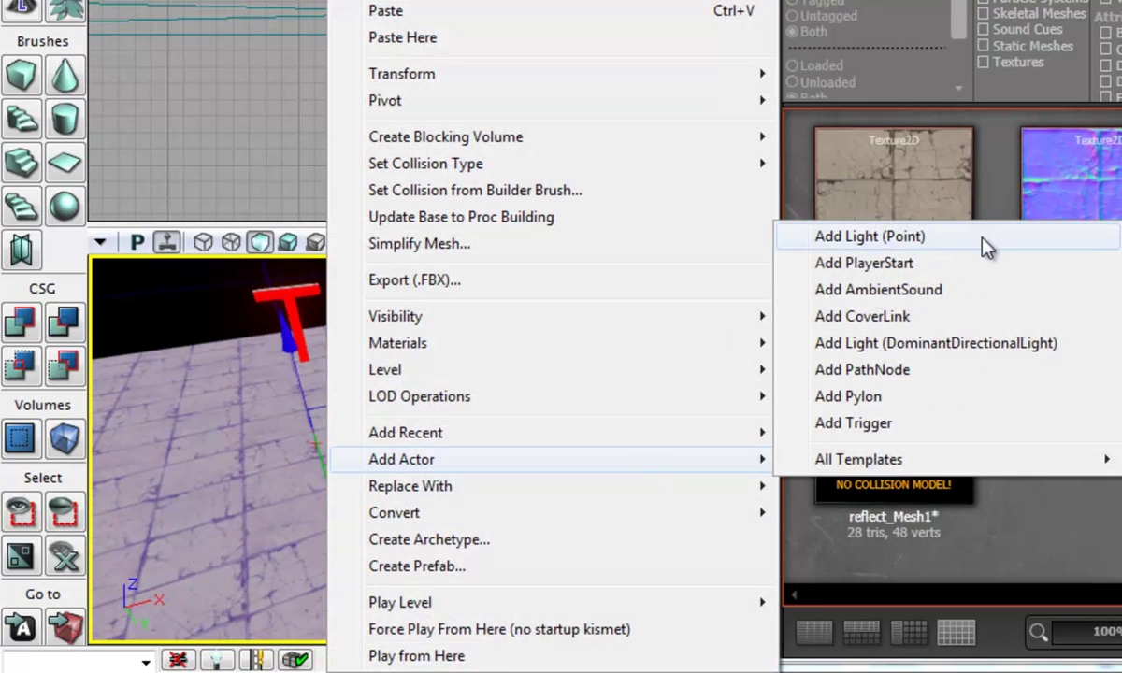
left_click(976, 235)
left_click_drag(315, 419, 175, 110)
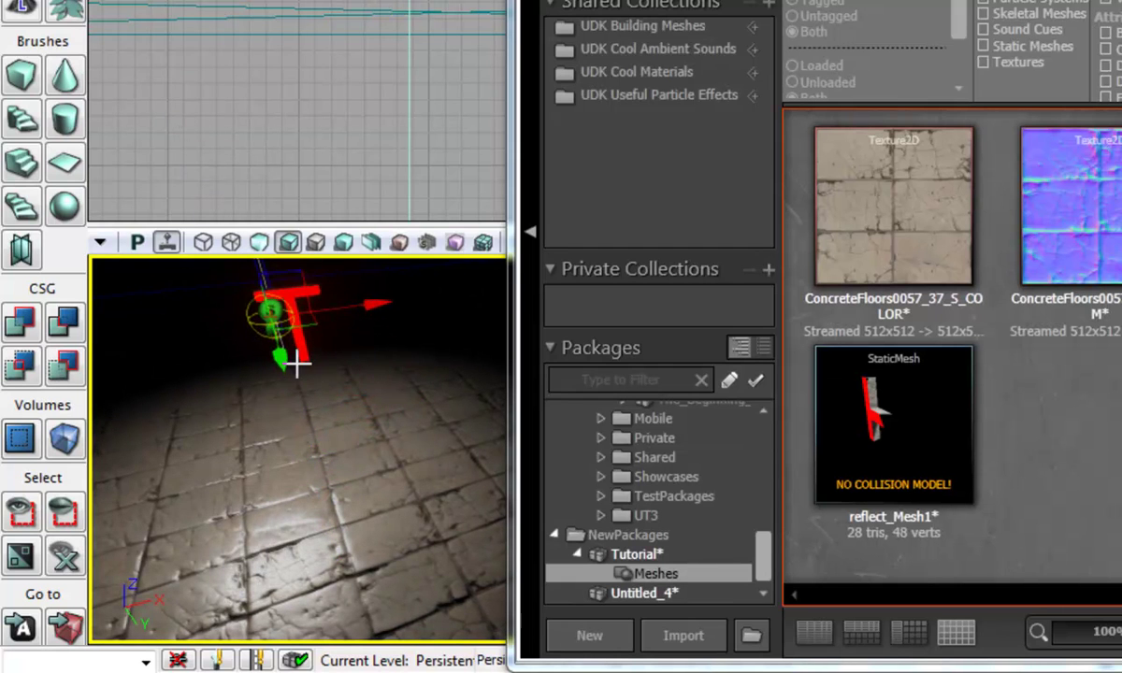
left_click_drag(275, 351, 263, 304)
right_click_drag(293, 353, 297, 262)
left_click_drag(300, 376, 273, 206)
right_click_drag(336, 295, 194, 273)
left_click_drag(196, 272, 293, 308)
mouse_move(361, 490)
right_mouse_down()
mouse_move(552, 569)
mouse_move(363, 510)
right_mouse_up()
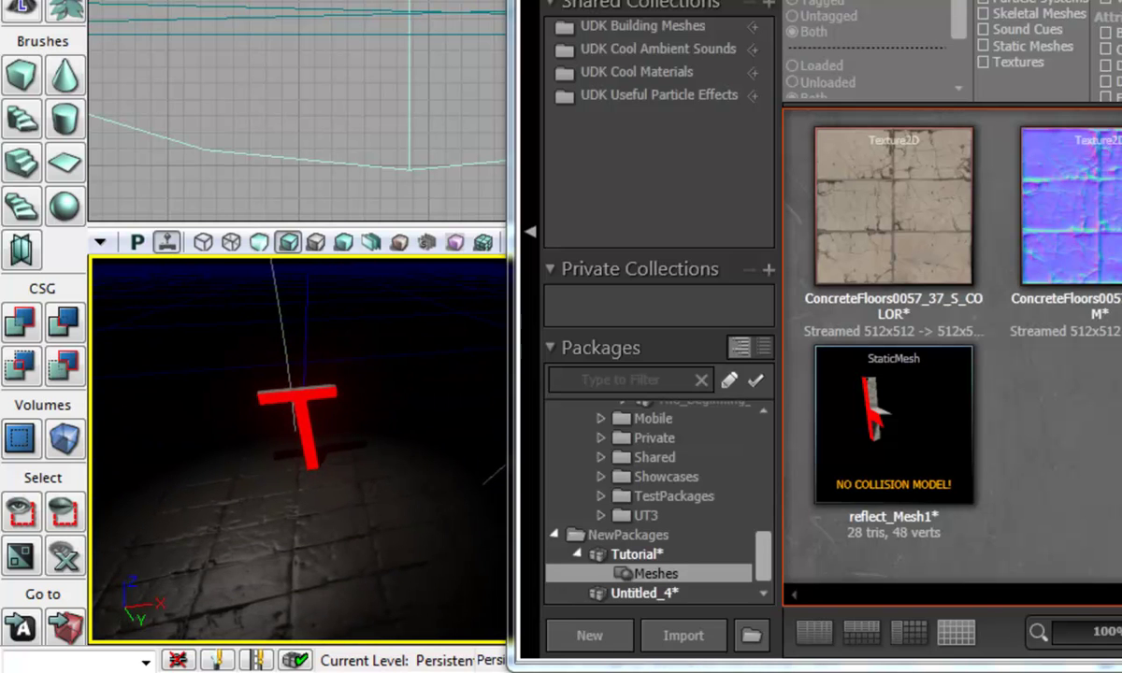
Step: Build the level's lighting at Preview quality with Lightmass and dismiss the Map Check and Lighting Results reports
left_click(155, 5)
mouse_move(219, 10)
left_click(252, 84)
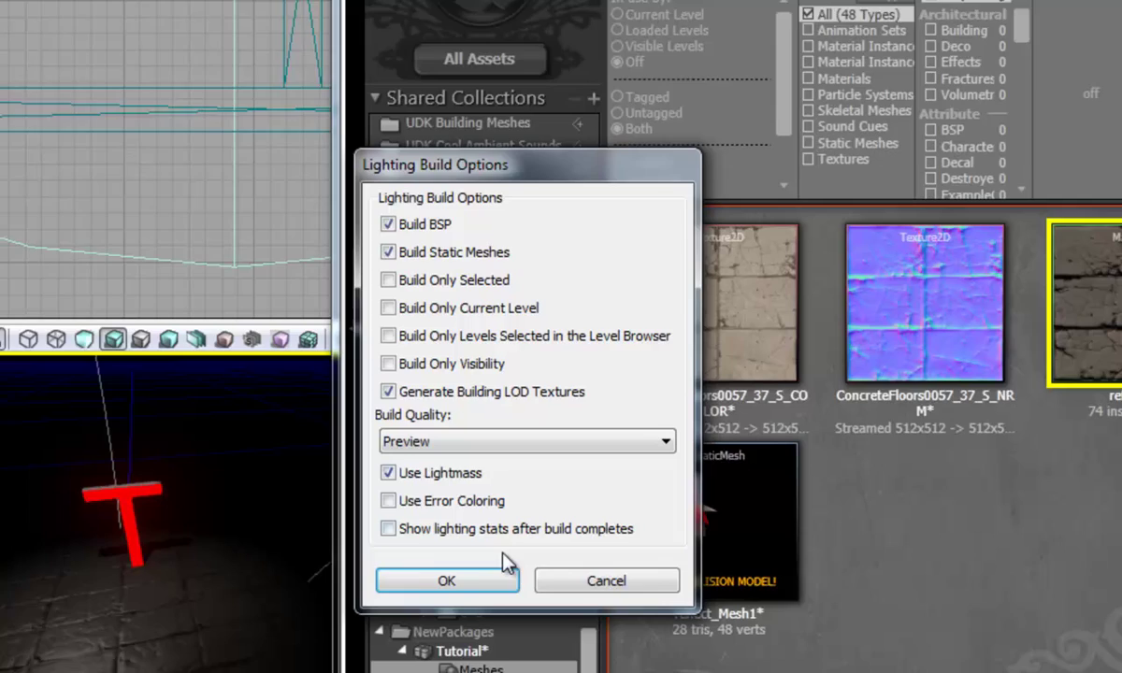
left_click(447, 581)
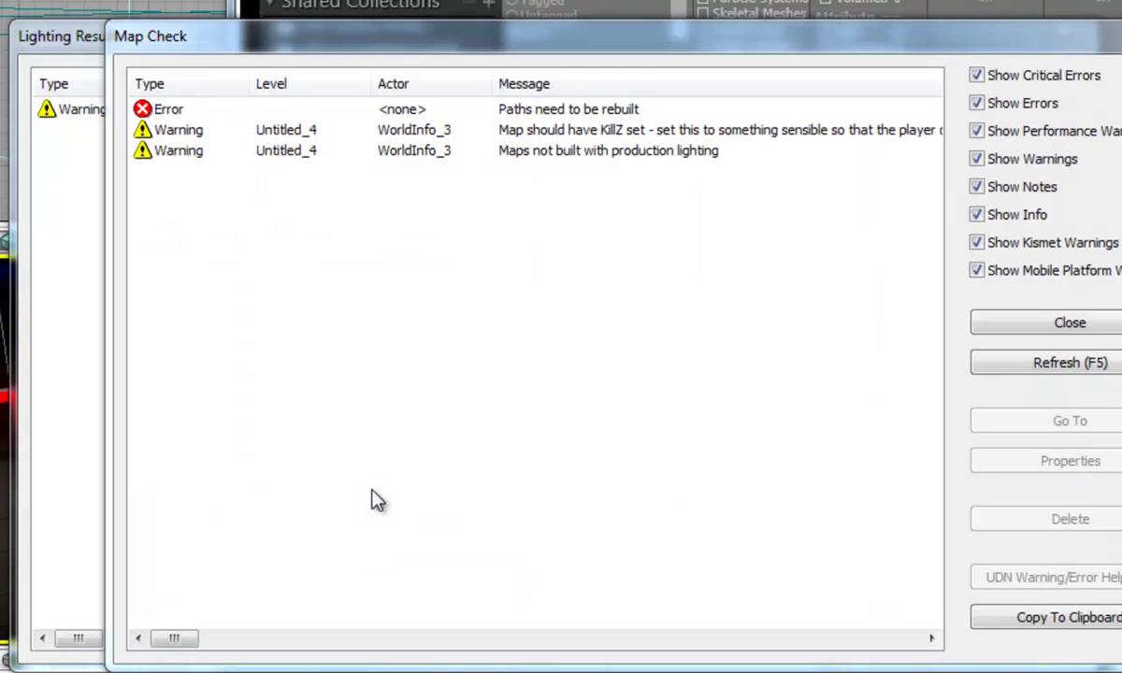
left_click(1065, 324)
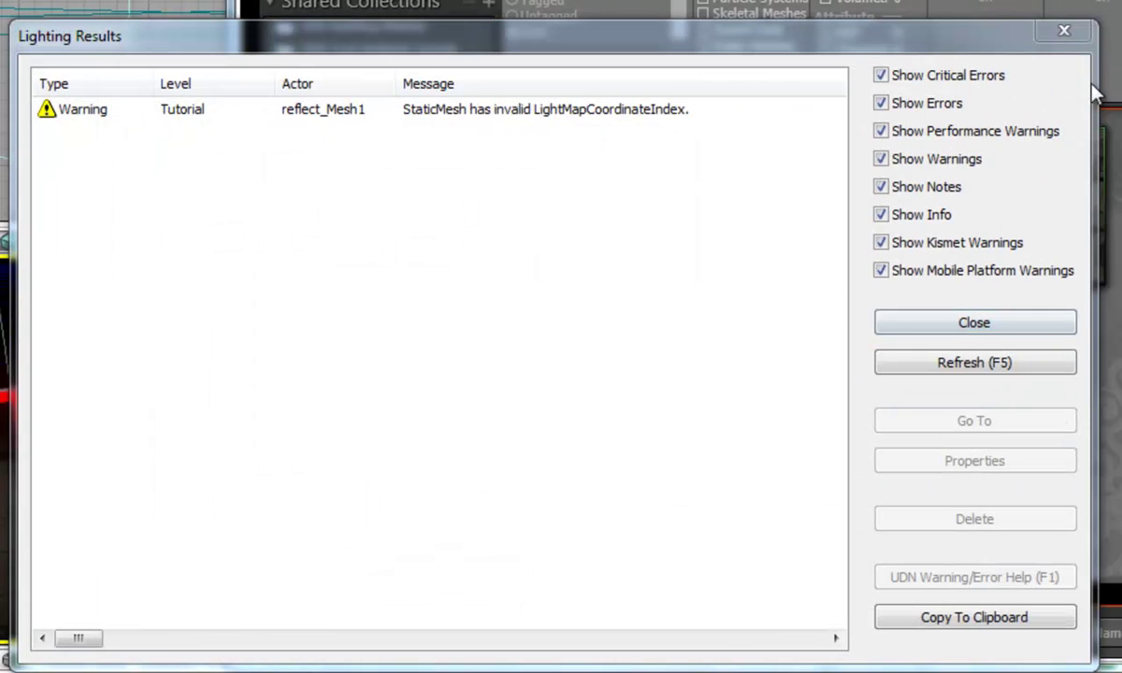
left_click(1063, 34)
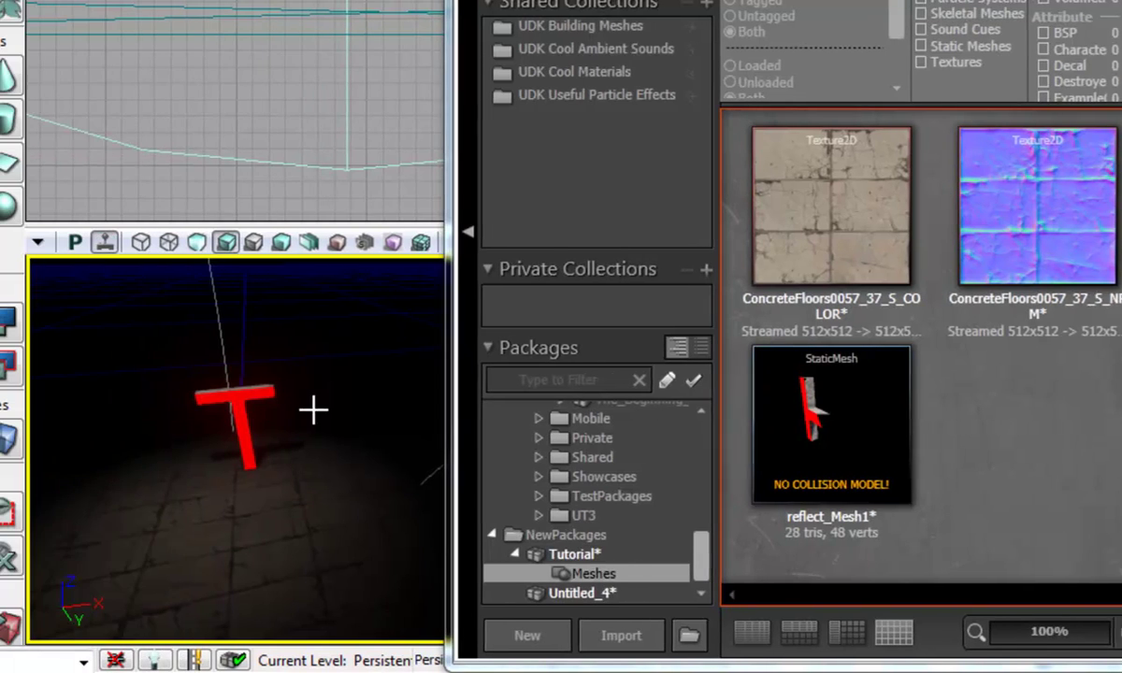
Step: Inspect the built lighting around the T-shaped mesh and the floor beneath it
right_click_drag(109, 408, 64, 372)
key("w")
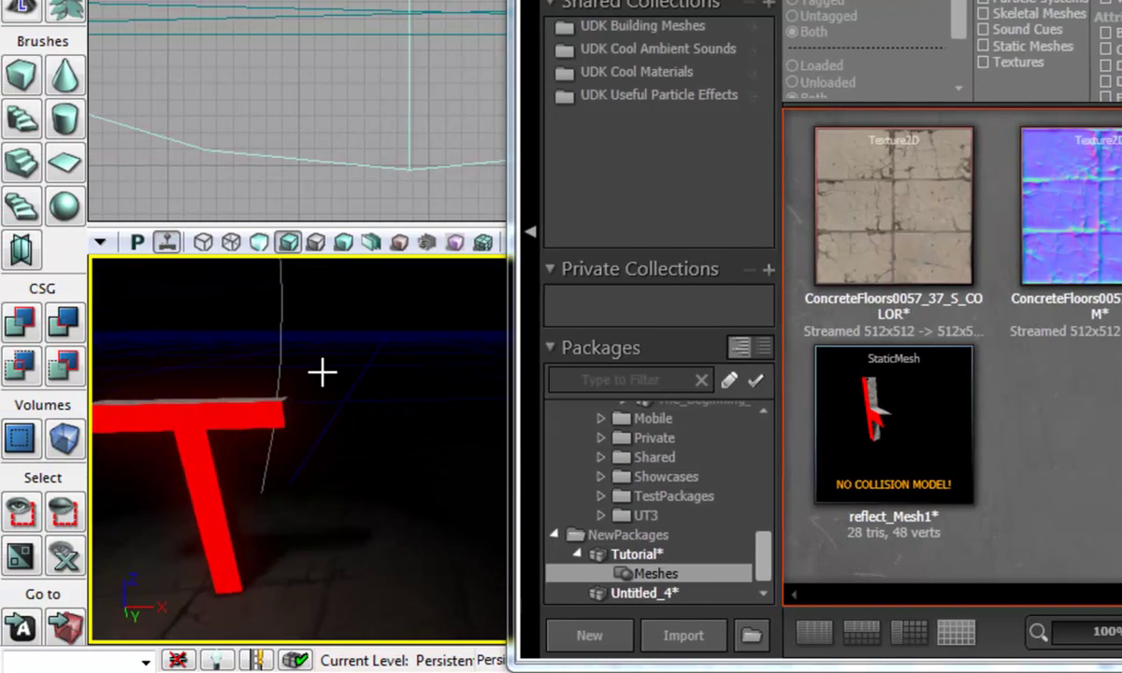
right_click_drag(321, 372, 382, 411)
key("s")
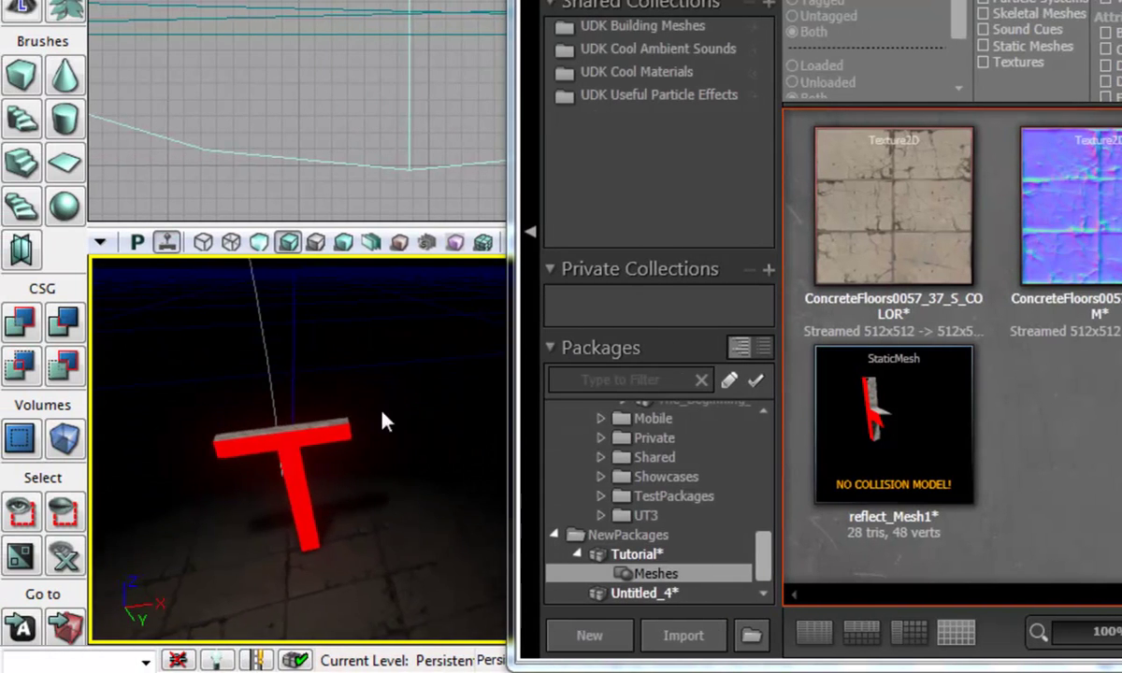
Step: Put away the Content Browser, open the Actor Classes browser and search its classes for "image"
left_click(1112, 5)
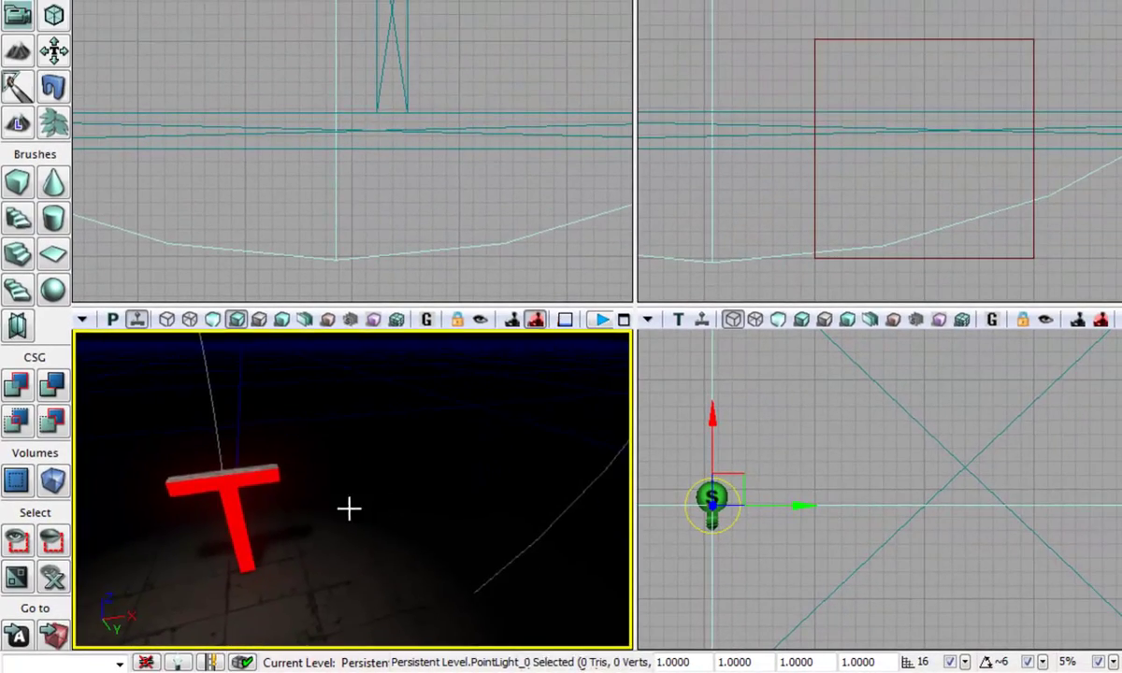
right_click_drag(348, 508, 206, 535)
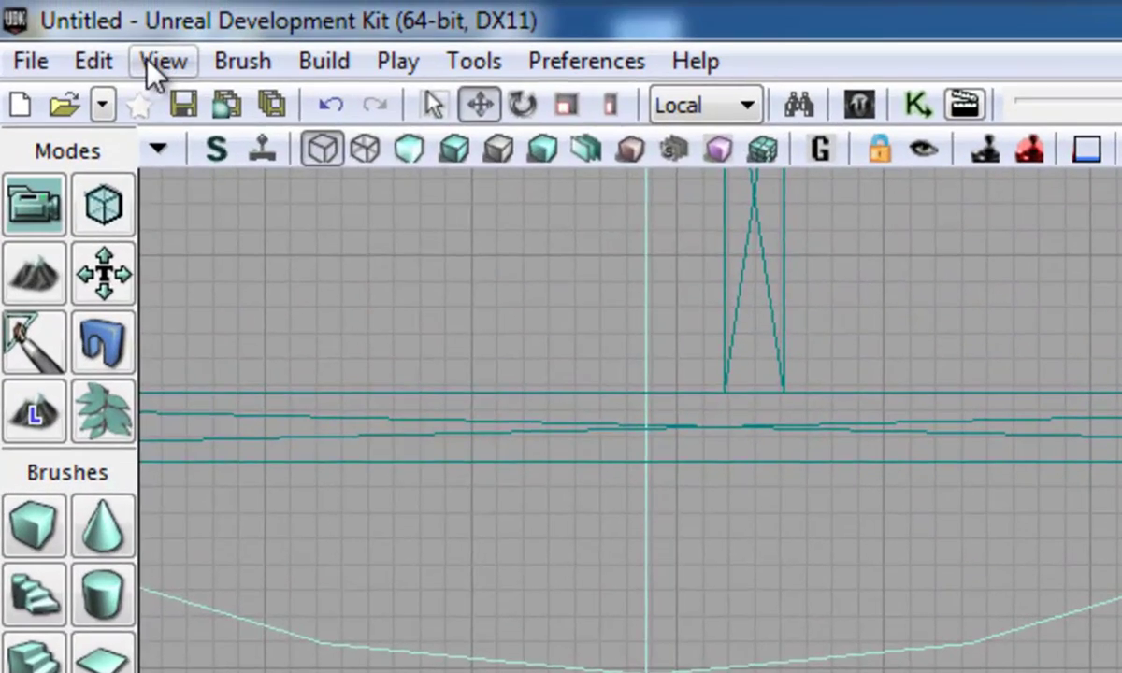
left_click(136, 25)
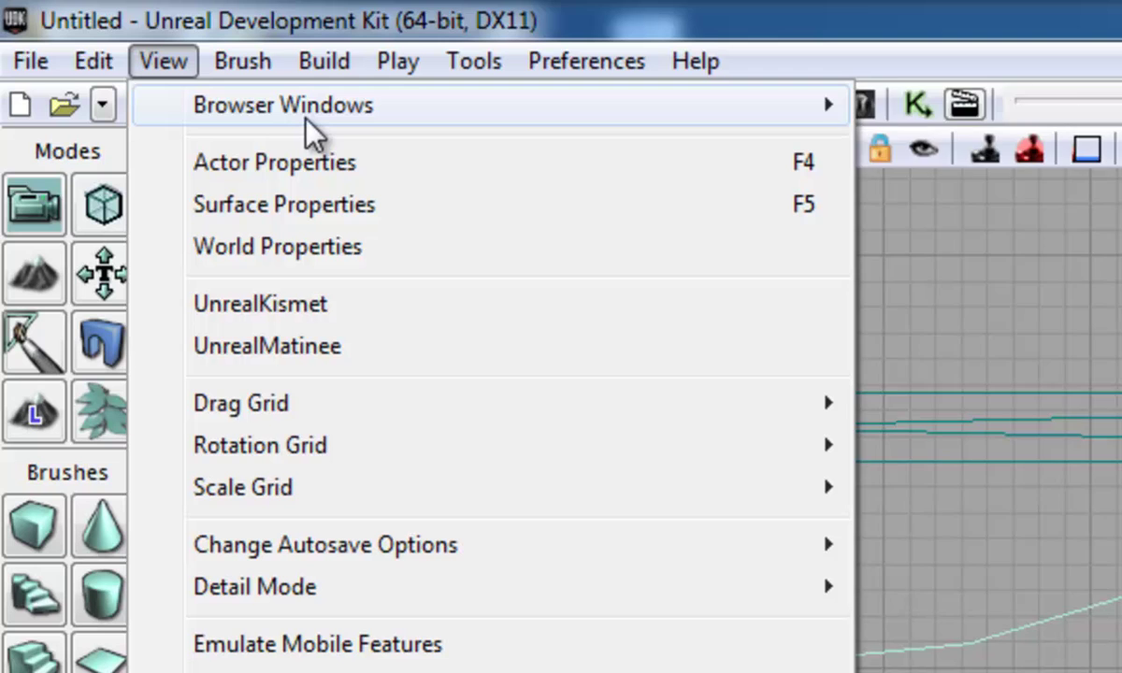
mouse_move(591, 125)
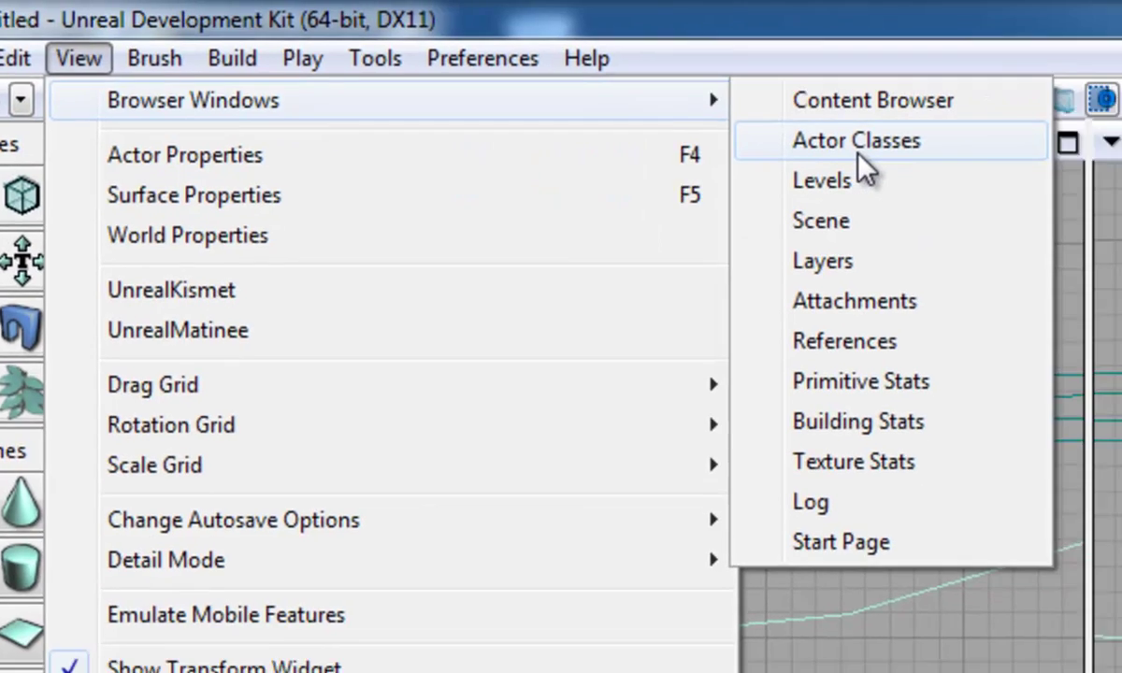
left_click(916, 157)
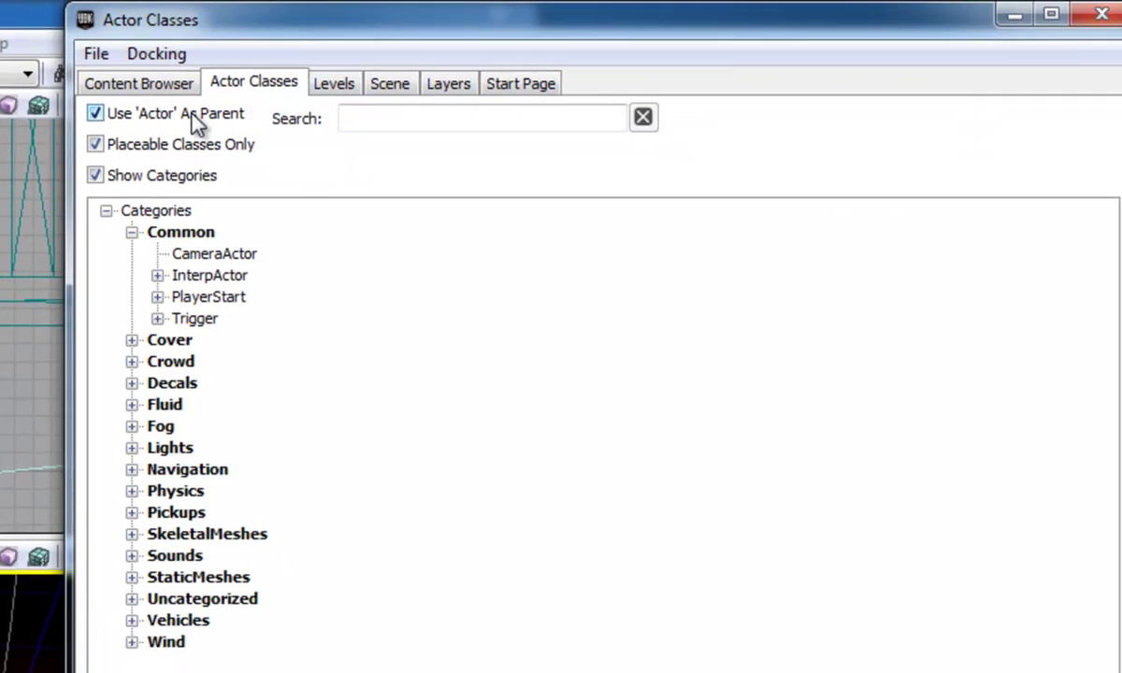
left_click_drag(269, 27, 472, 27)
left_click(614, 125)
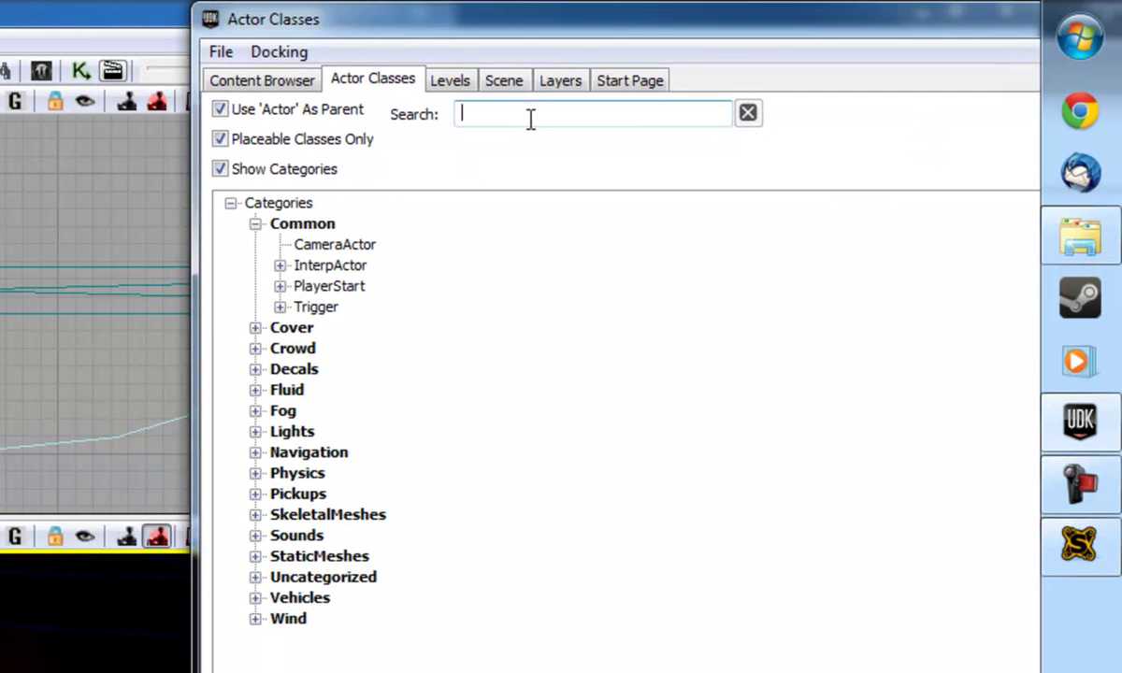
type("image")
key("Return")
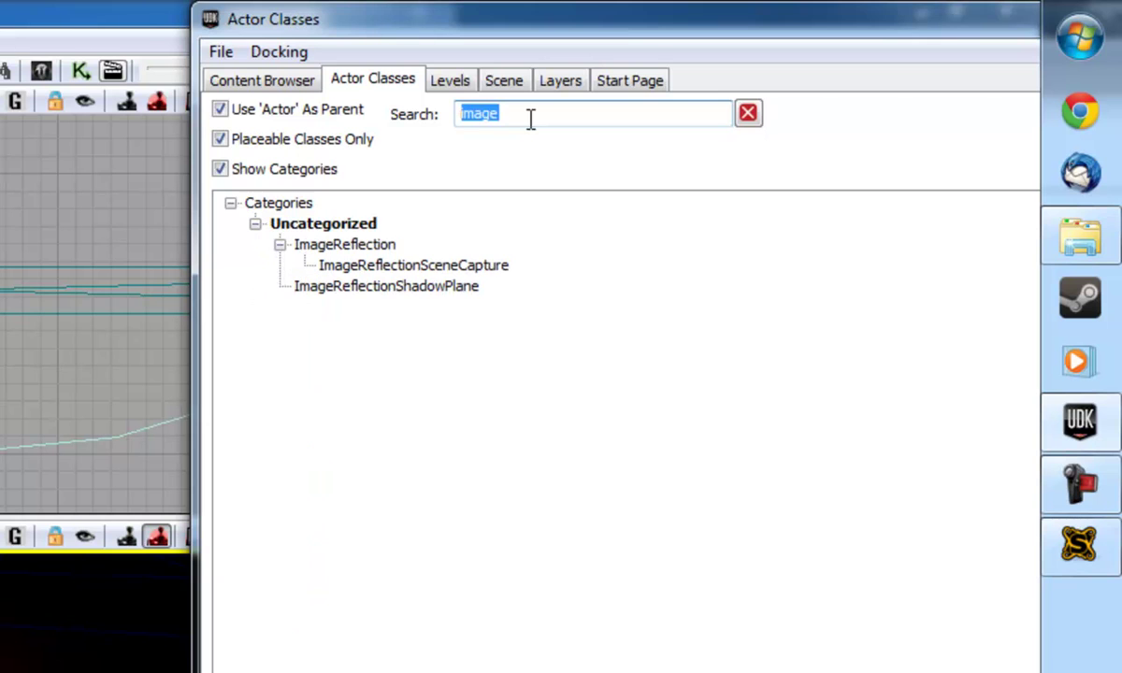
Step: Add an ImageReflectionSceneCapture actor to the floor beside the T-shaped mesh and raise it above the floor
left_click(501, 266)
left_click_drag(505, 269, 435, 382)
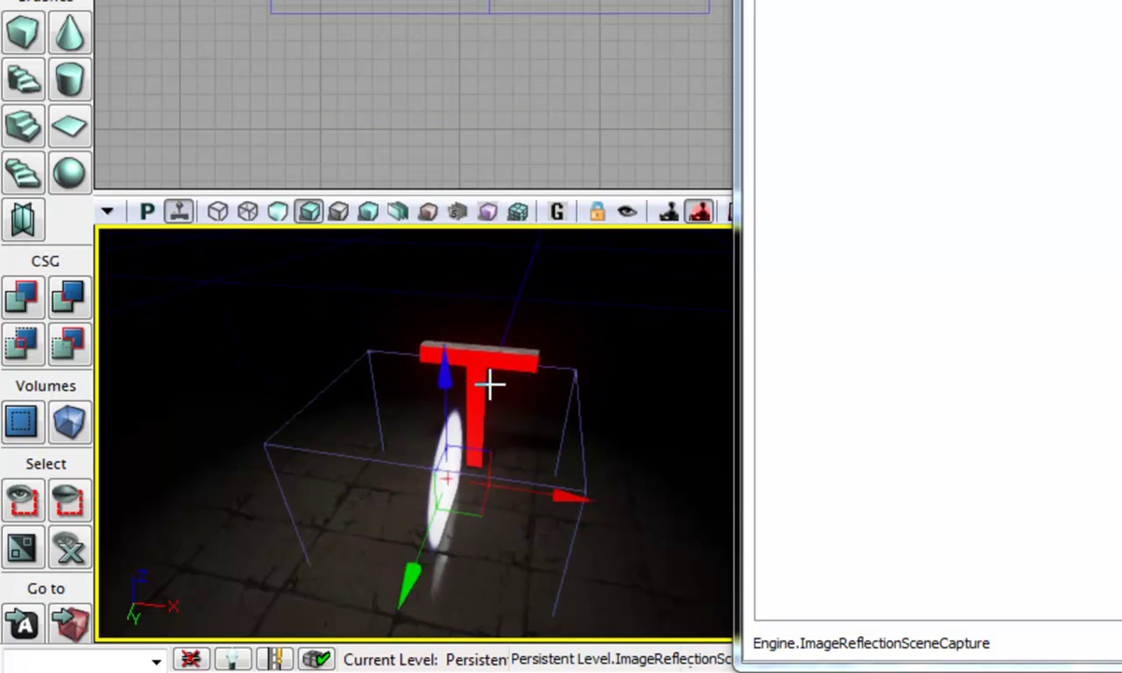
mouse_move(488, 383)
right_mouse_down()
mouse_move(355, 441)
mouse_move(282, 496)
mouse_move(488, 380)
right_mouse_up()
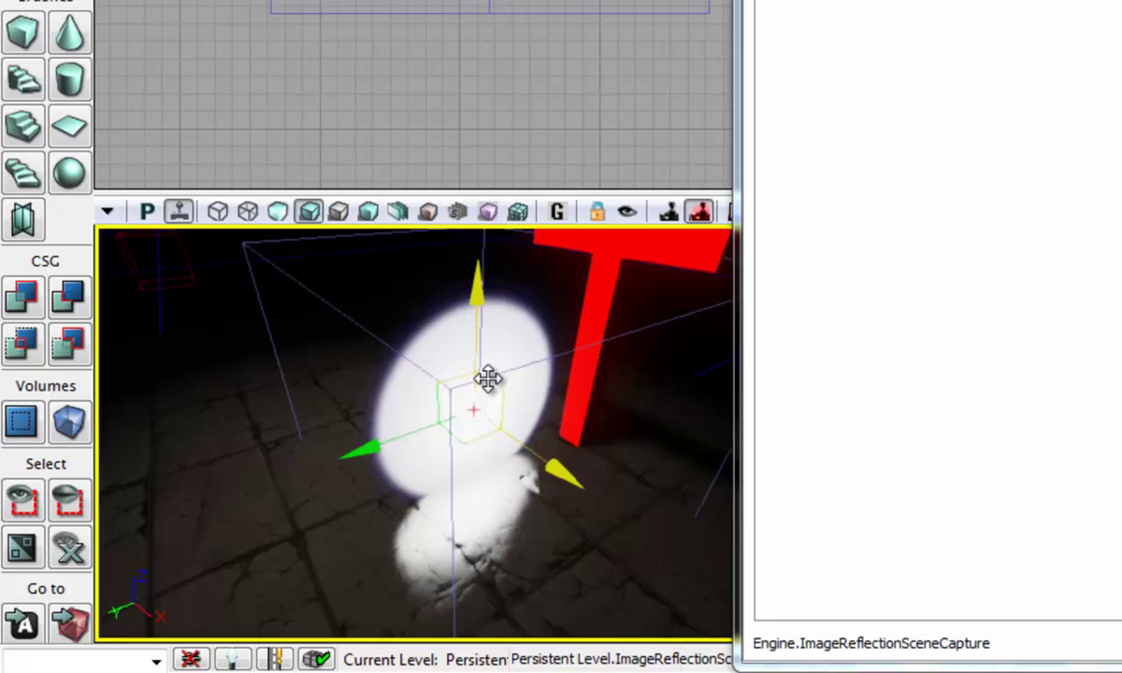
scroll(488, 380, "down", 2)
left_click_drag(473, 358, 489, 292)
Step: Rotate the reflection capture actor about its vertical axis towards the T-shaped mesh and position it just in front of the mesh
right_click_drag(489, 292, 706, 296)
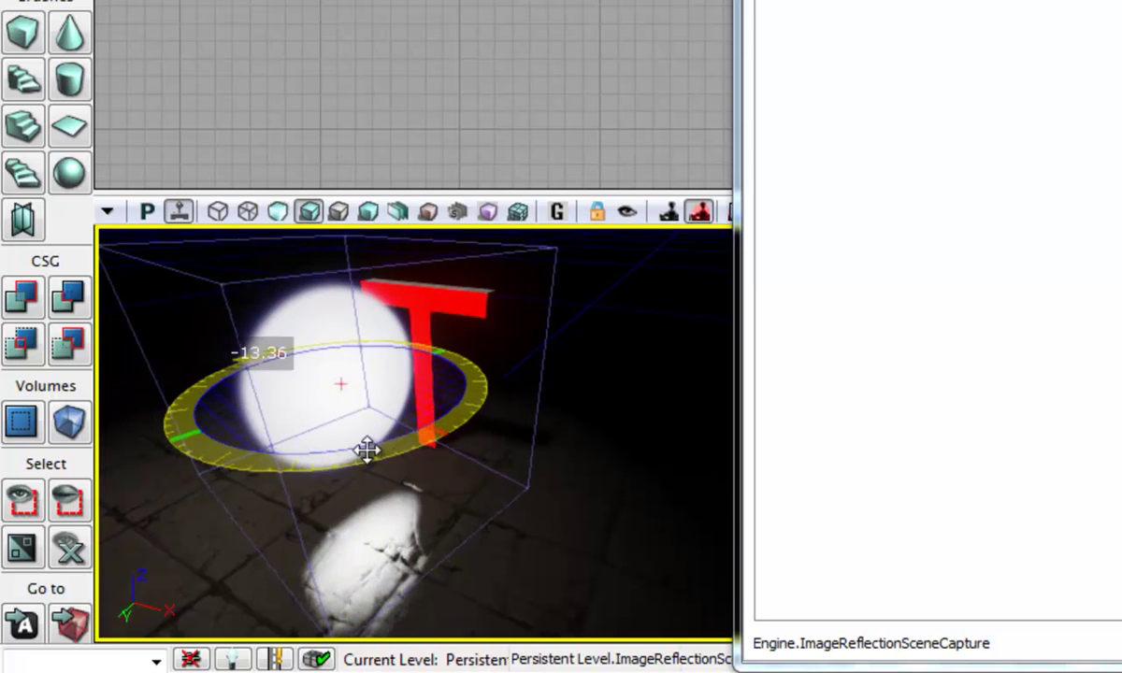
left_click_drag(366, 451, 301, 460)
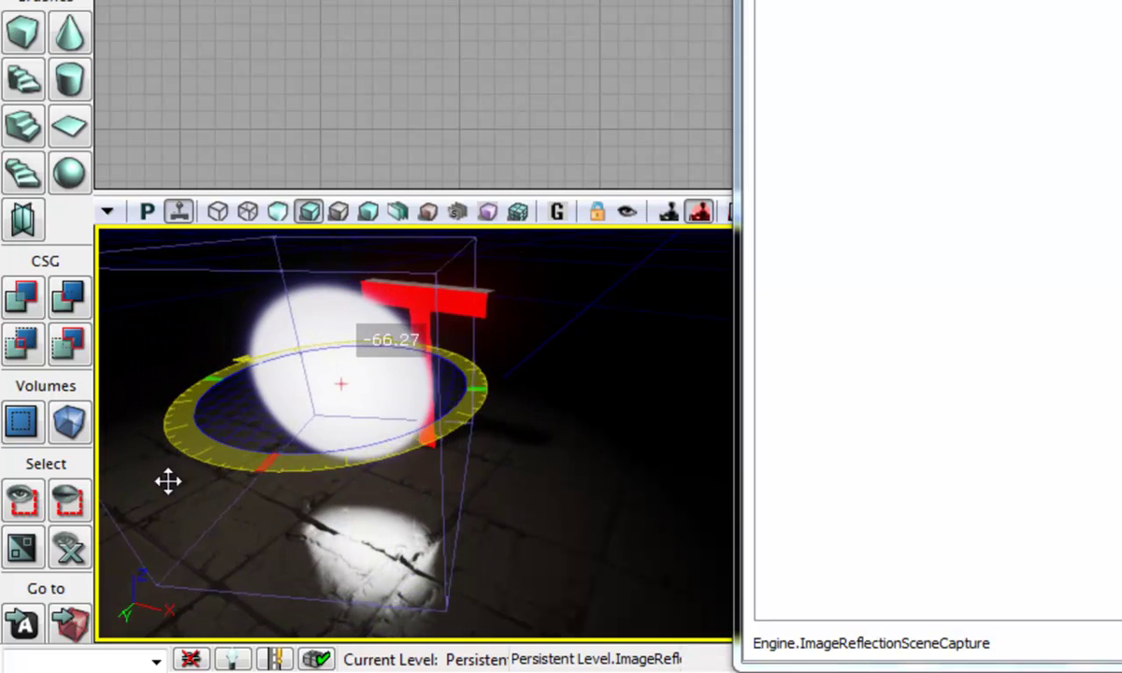
left_click_drag(169, 481, 101, 493)
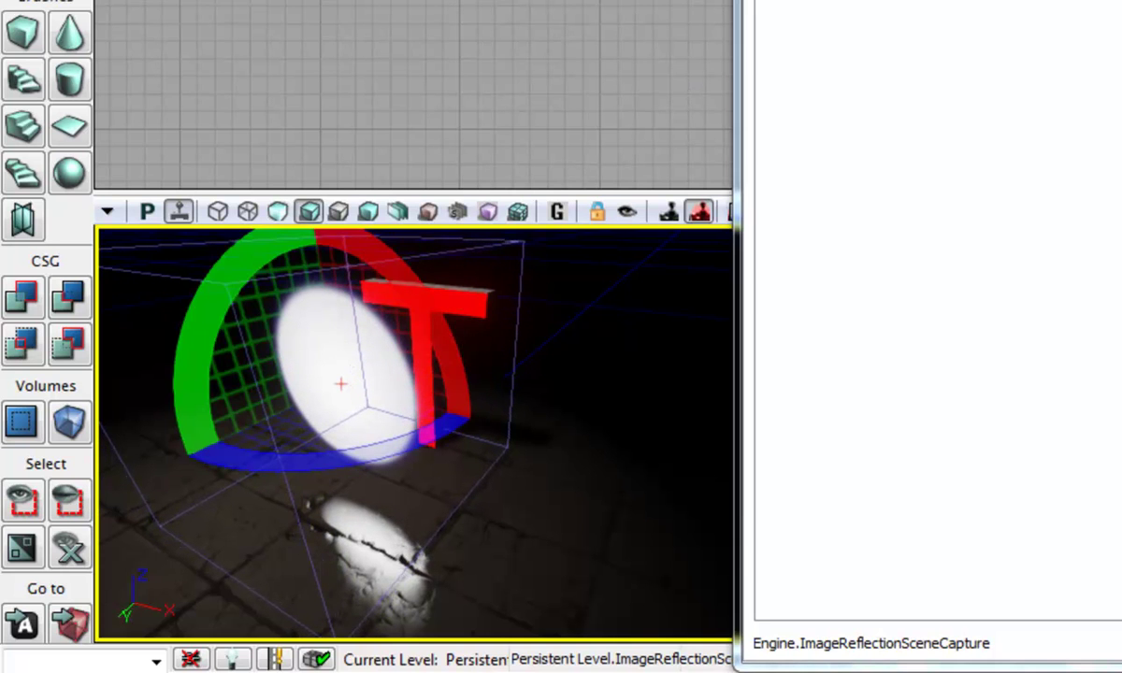
key("w")
left_click_drag(230, 428, 299, 402)
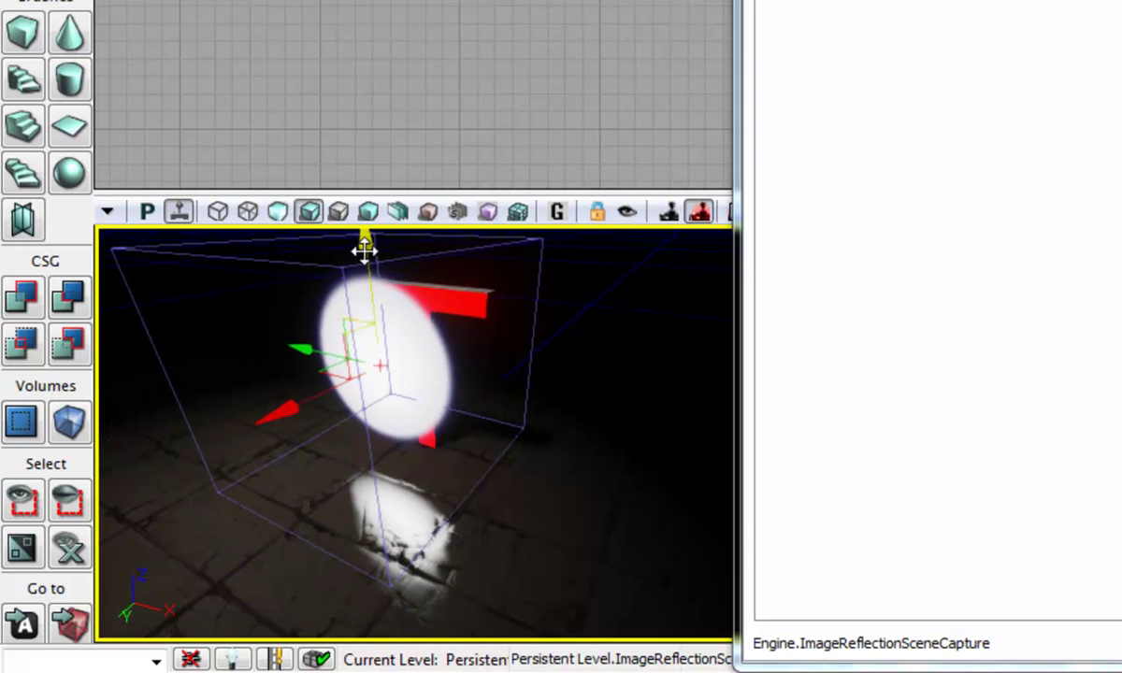
left_click_drag(365, 248, 375, 269)
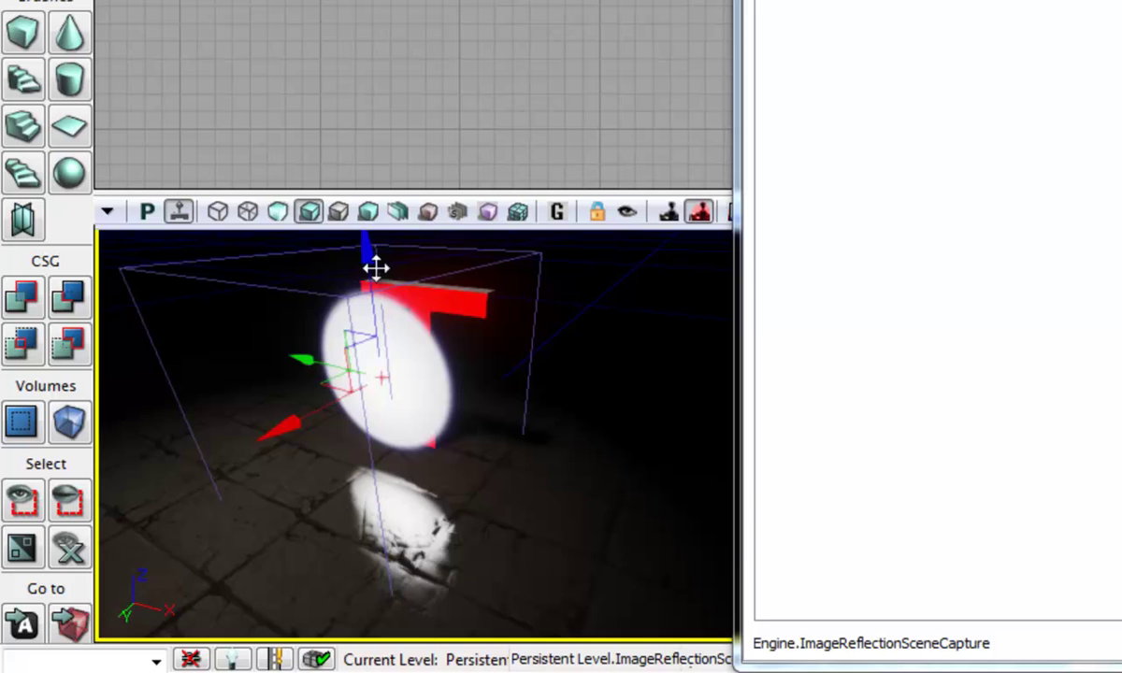
Step: Update the image reflection scene capture and move the capture actor back against the front face of the T-shaped mesh
right_click_drag(430, 381, 557, 378)
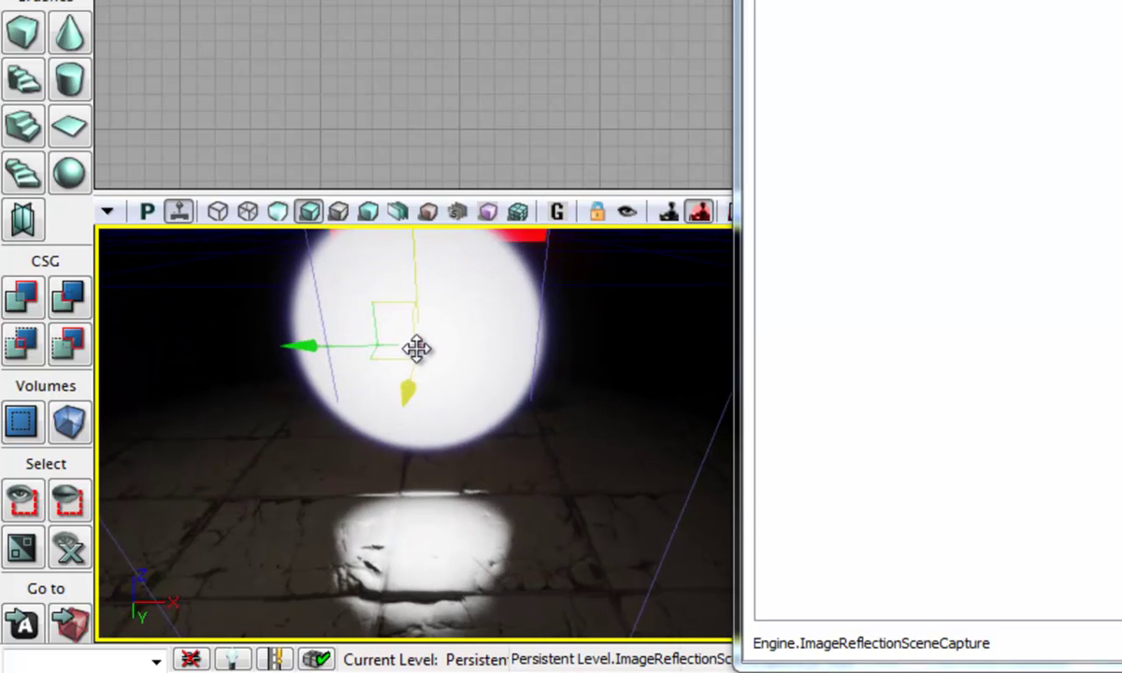
right_click(418, 354)
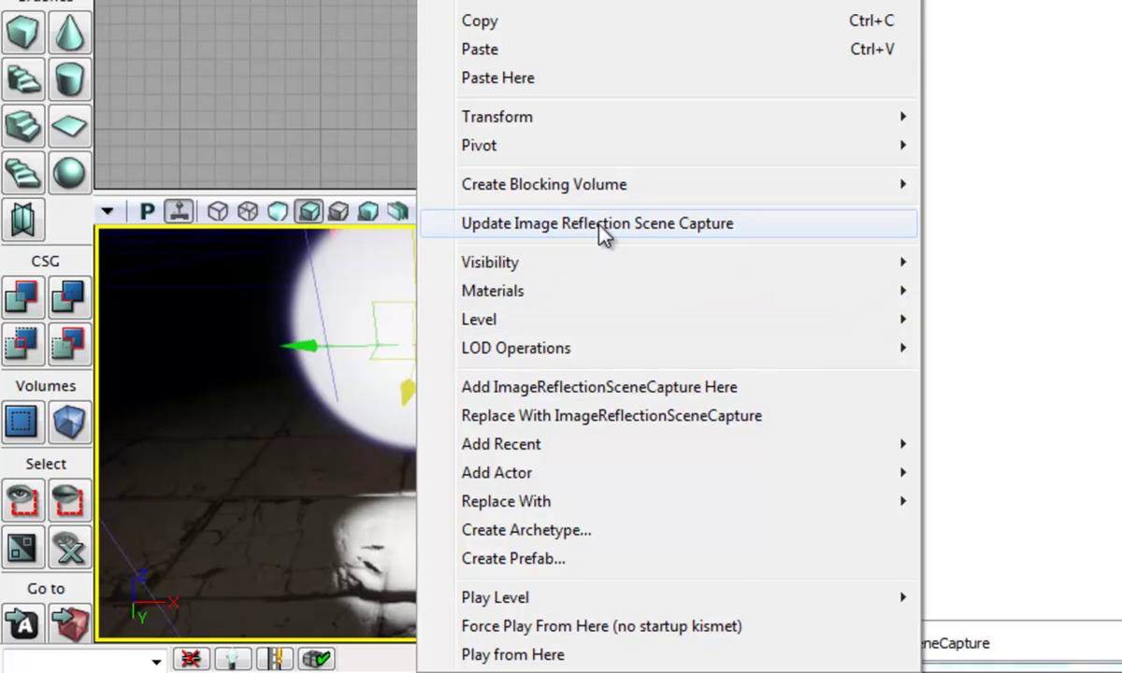
left_click(655, 239)
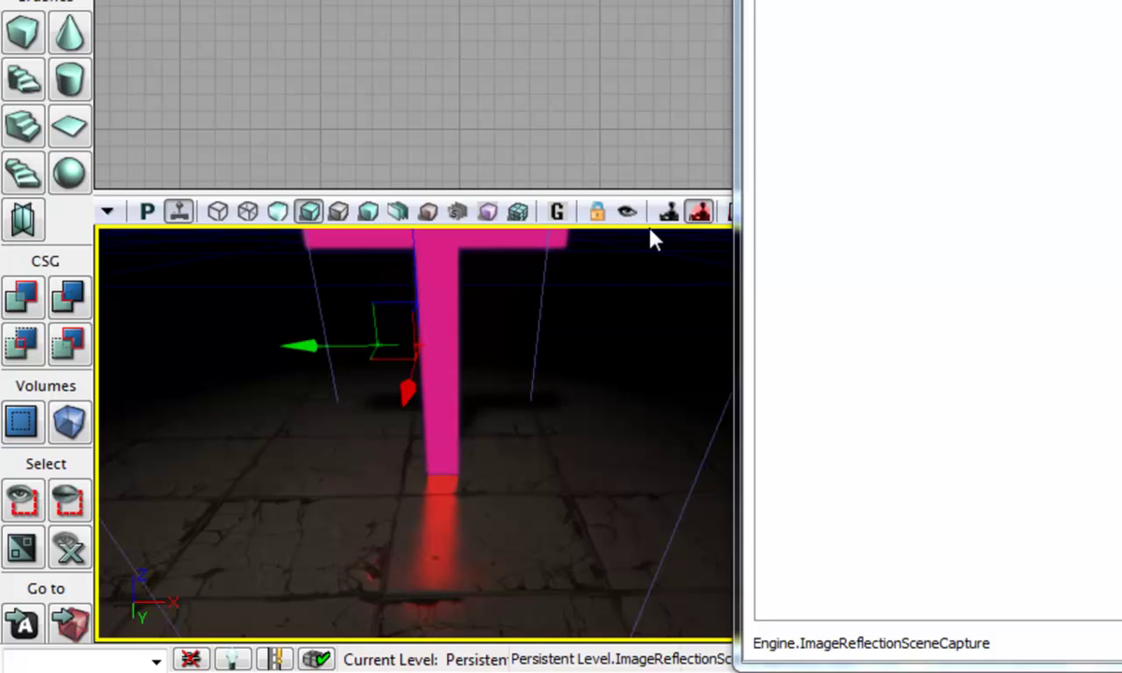
right_click_drag(565, 409, 570, 483)
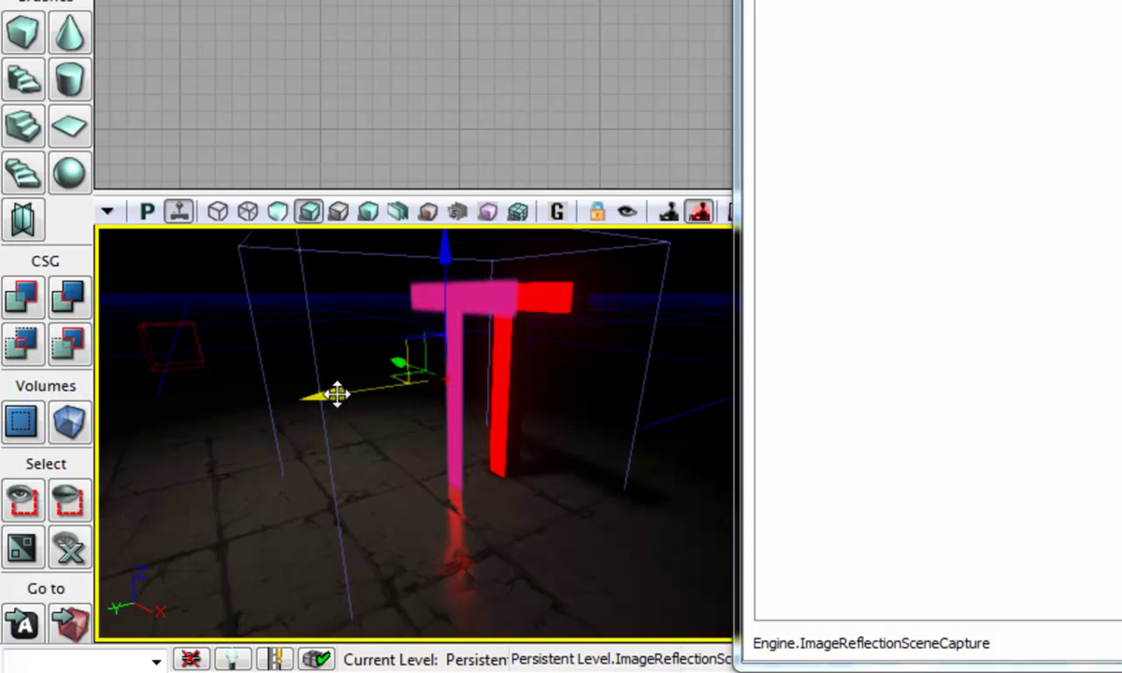
left_click_drag(335, 396, 388, 387)
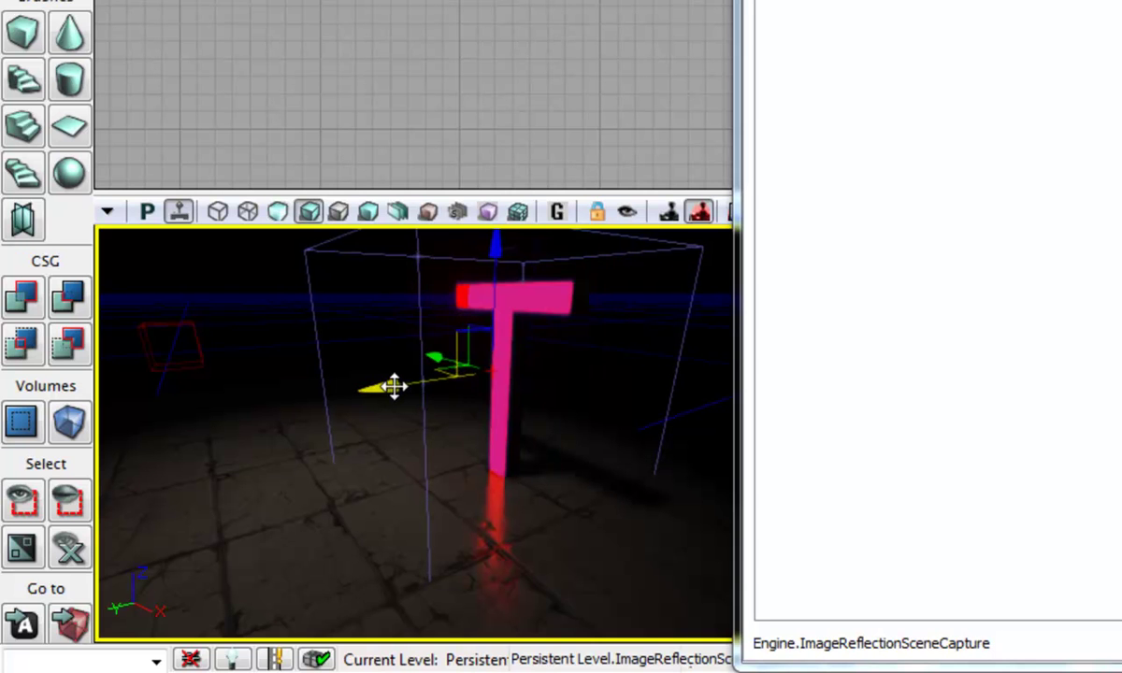
Step: Start a play preview of the level from the floor in front of the T-shaped mesh
right_click_drag(393, 386, 695, 556)
right_click(405, 491)
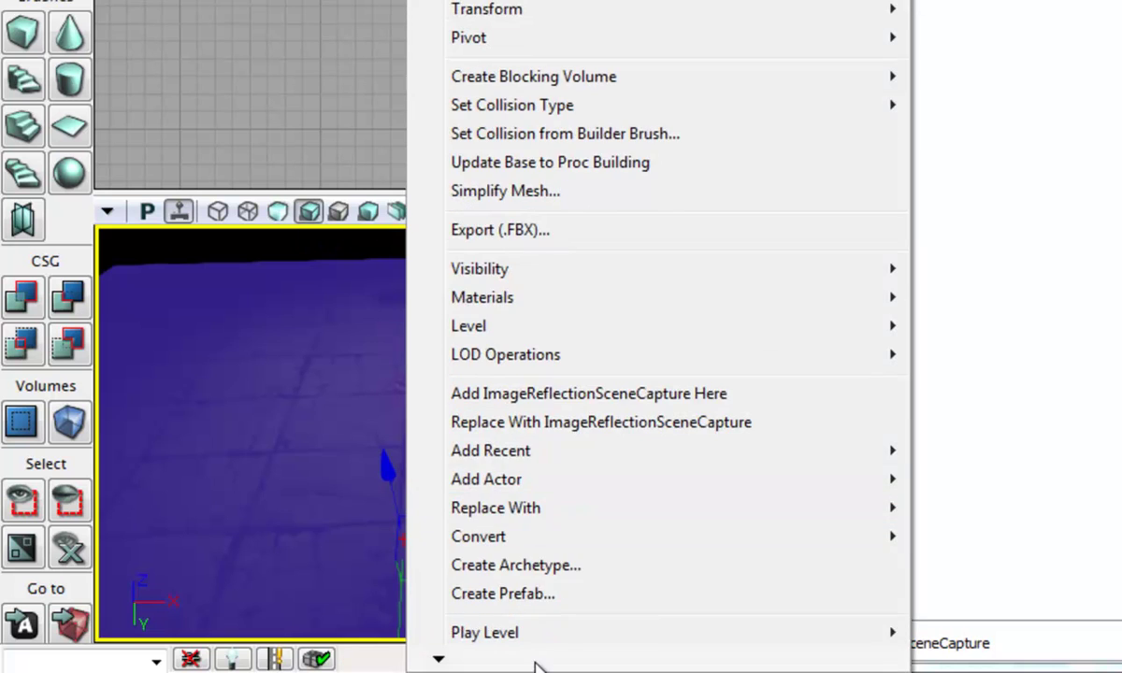
left_click(537, 626)
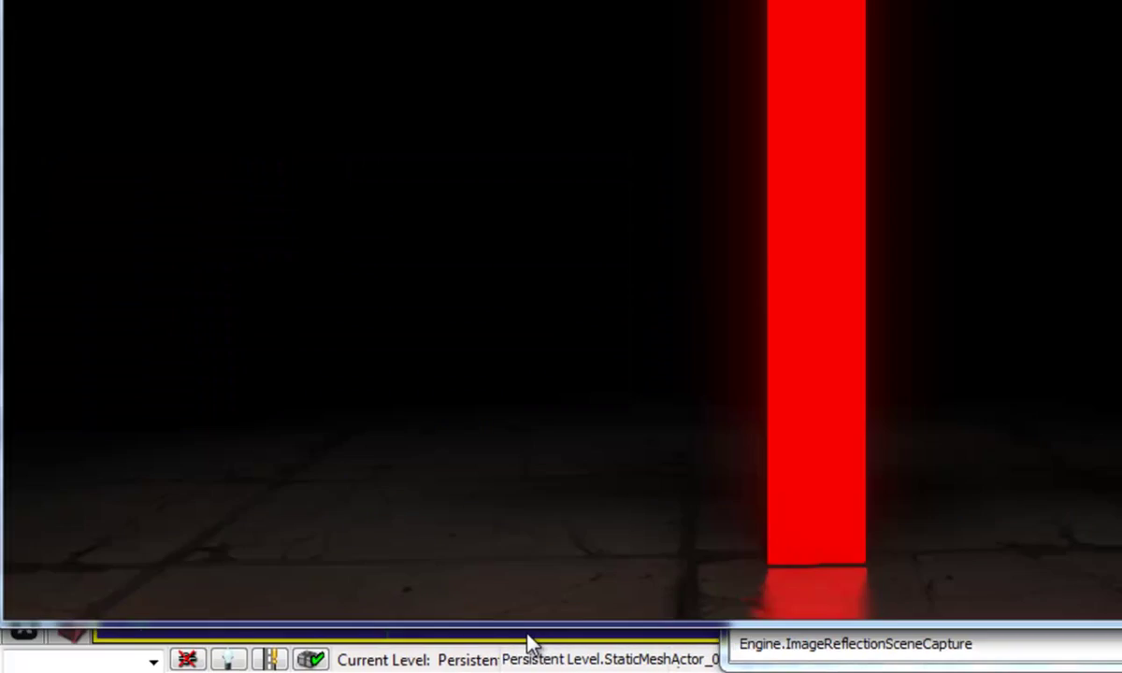
Step: Walk around the T-shaped mesh in the preview and examine its reflection on the concrete floor from several angles
key("d")
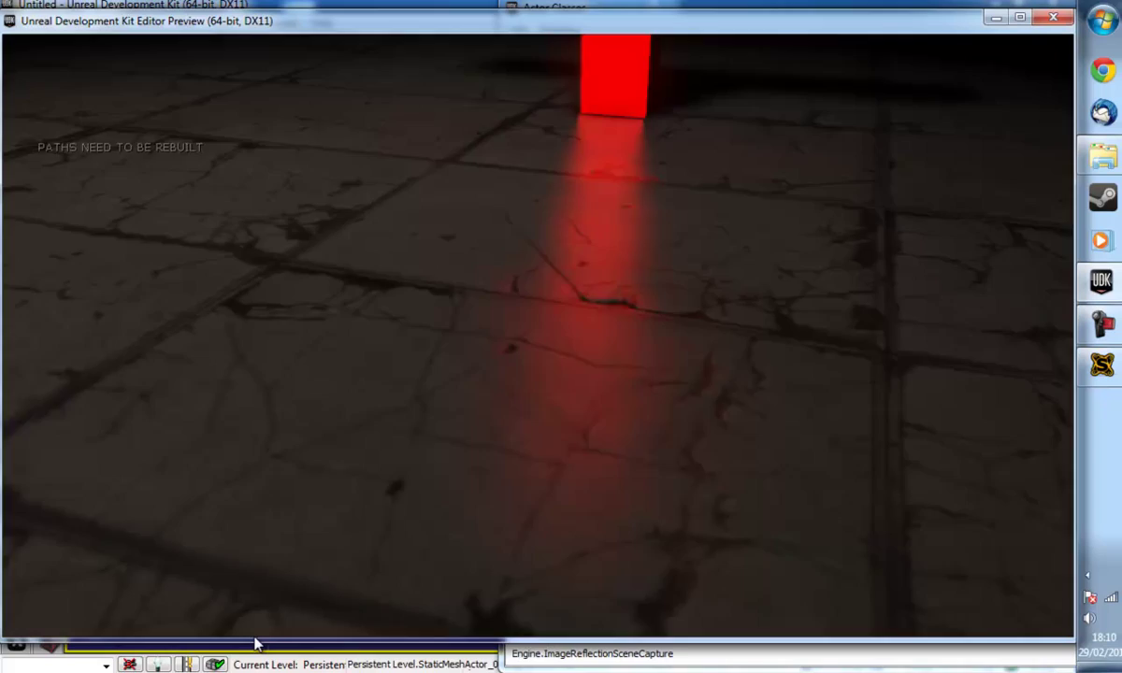
key("w")
key("d")
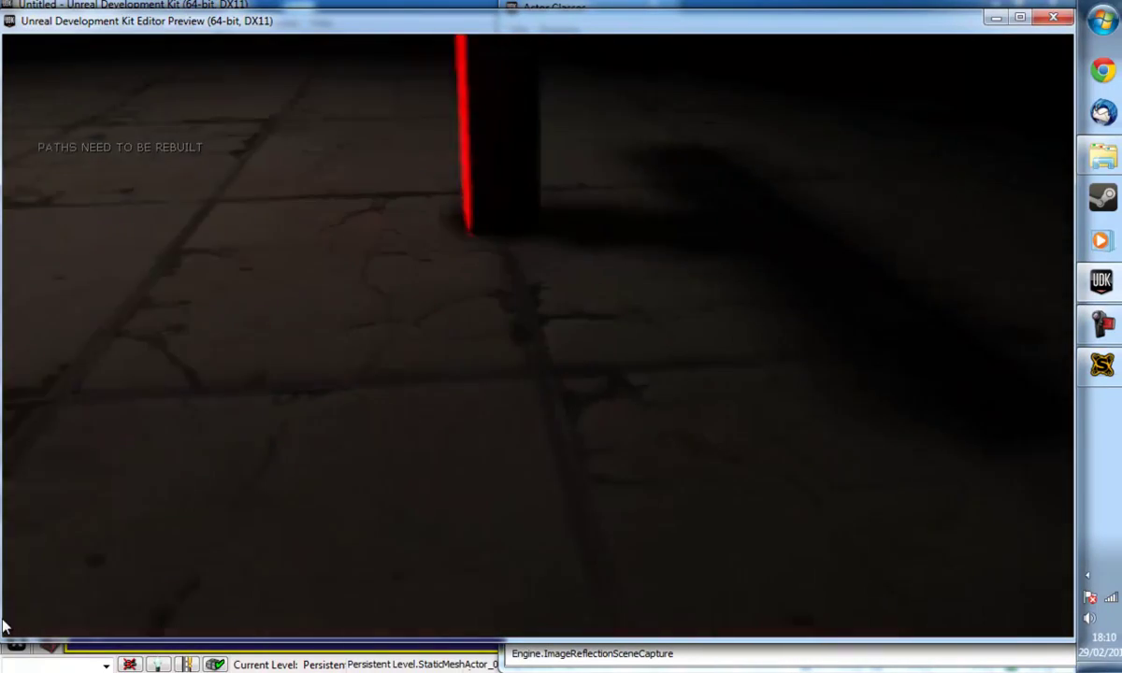
key("a")
key("a")
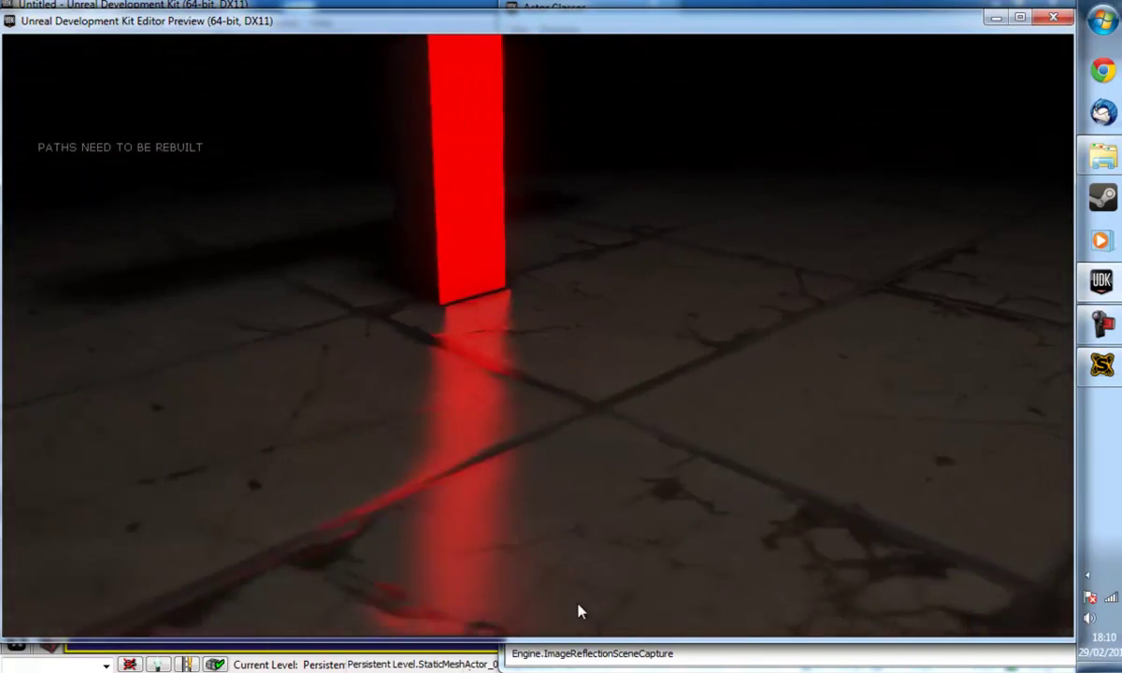
key("d")
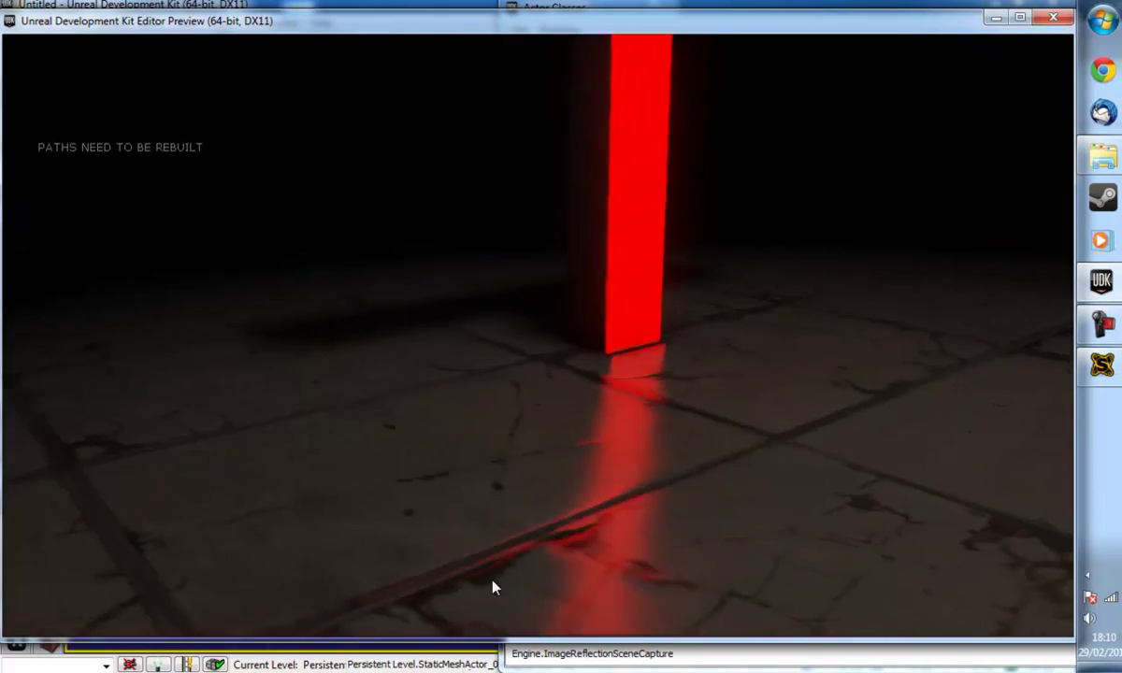
key("s")
key("a")
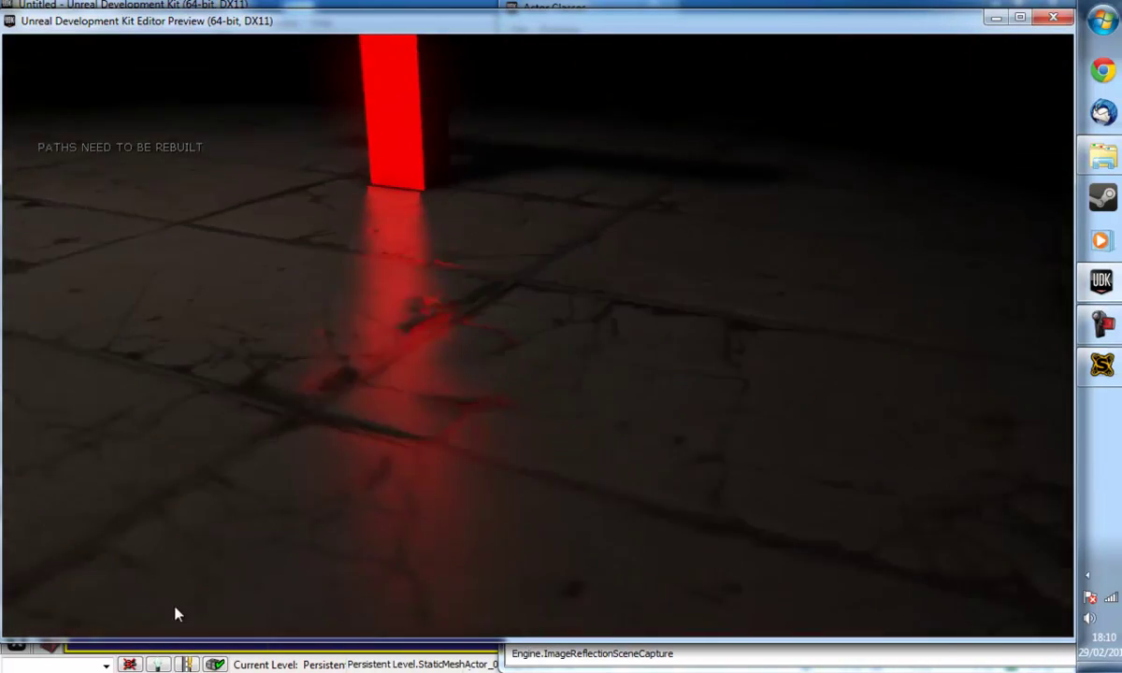
key("d")
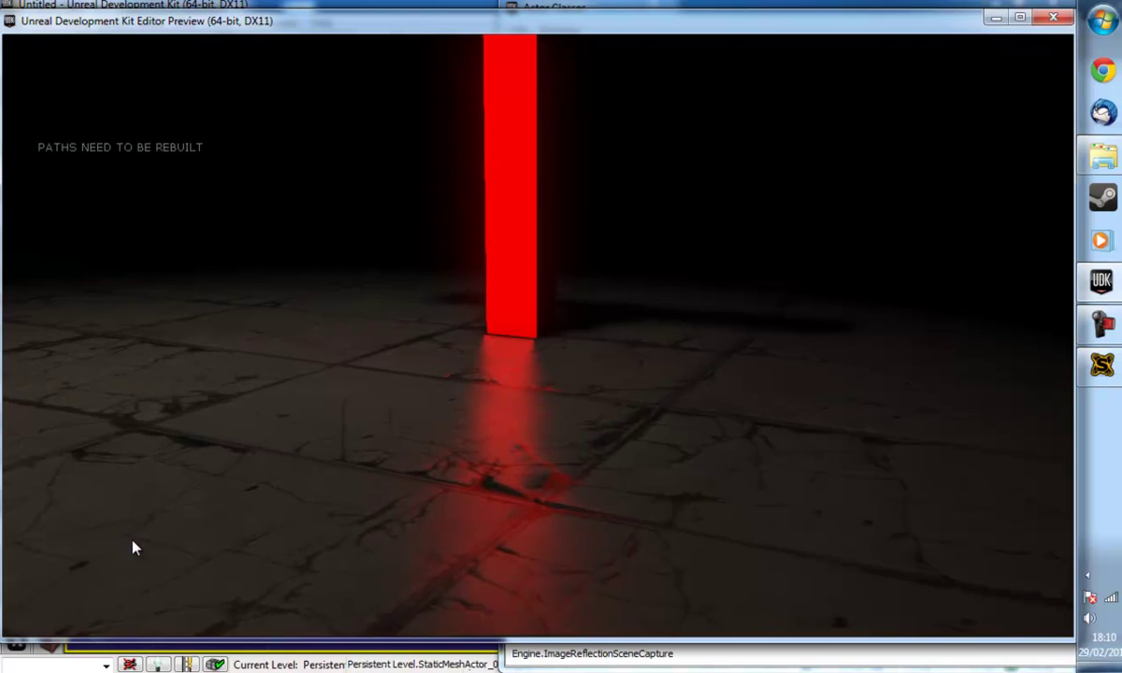
key("a")
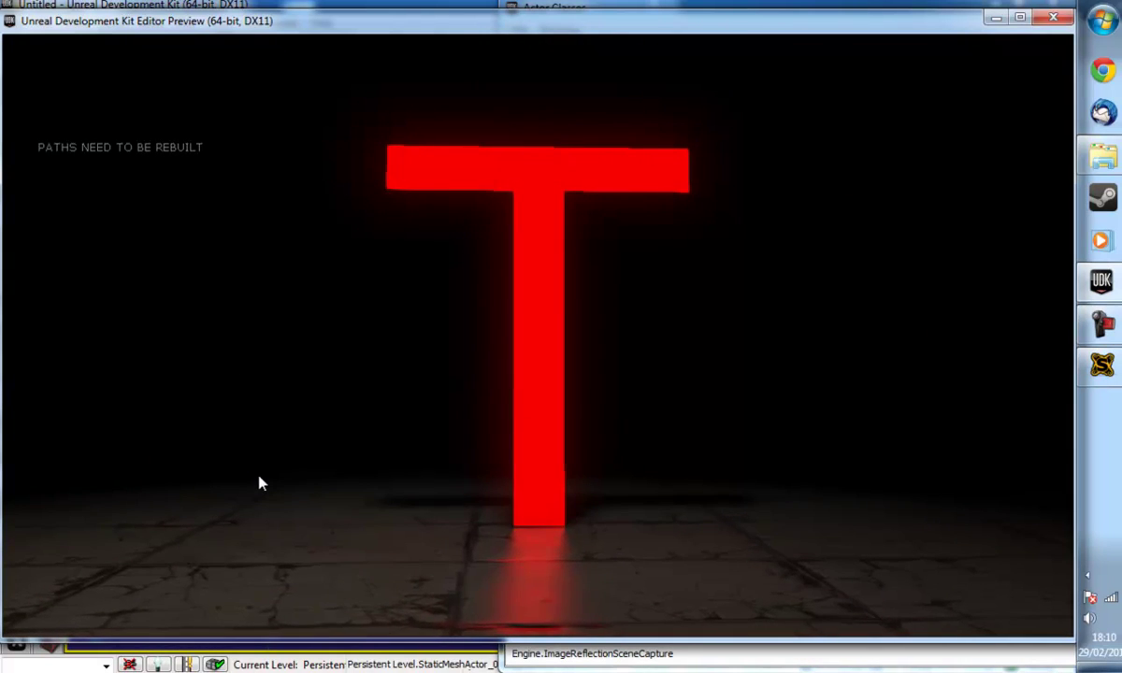